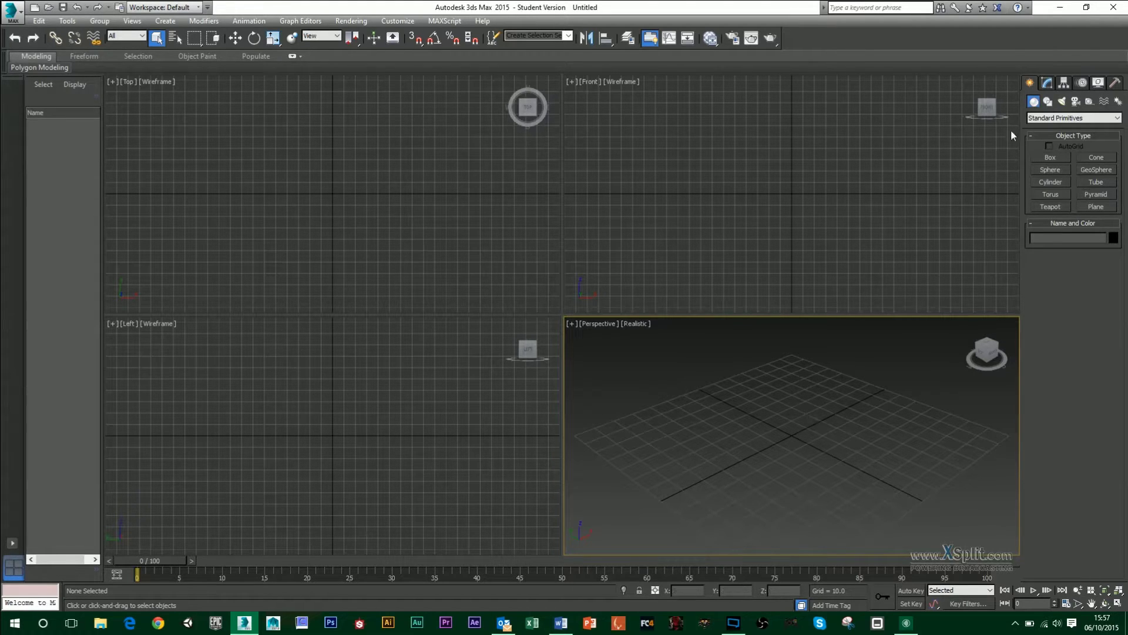
In an enlarged Front view, start a Line with a straight horizontal base about 80 units long from the vertical axis.
{"action": "left_click", "coordinate": [1047, 102]}
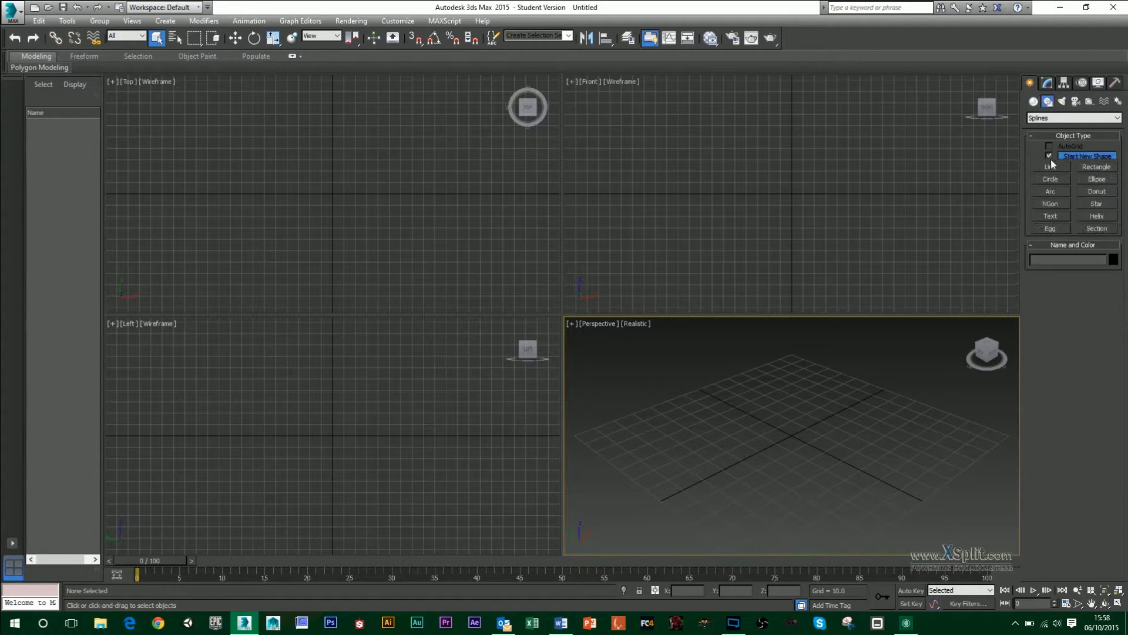
{"action": "left_click", "coordinate": [1052, 167]}
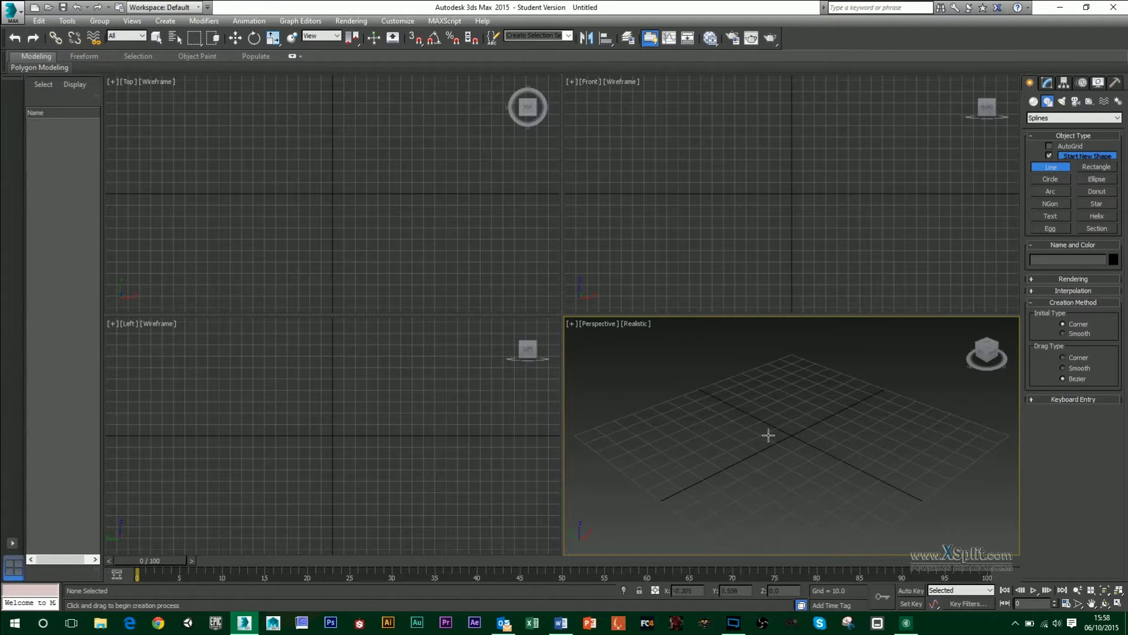
{"action": "right_click", "coordinate": [752, 230]}
{"action": "key", "text": "alt+w"}
{"action": "key", "text": "alt+space"}
{"action": "key", "text": "Escape"}
{"action": "scroll", "coordinate": [757, 290], "scroll_direction": "down", "scroll_amount": 4}
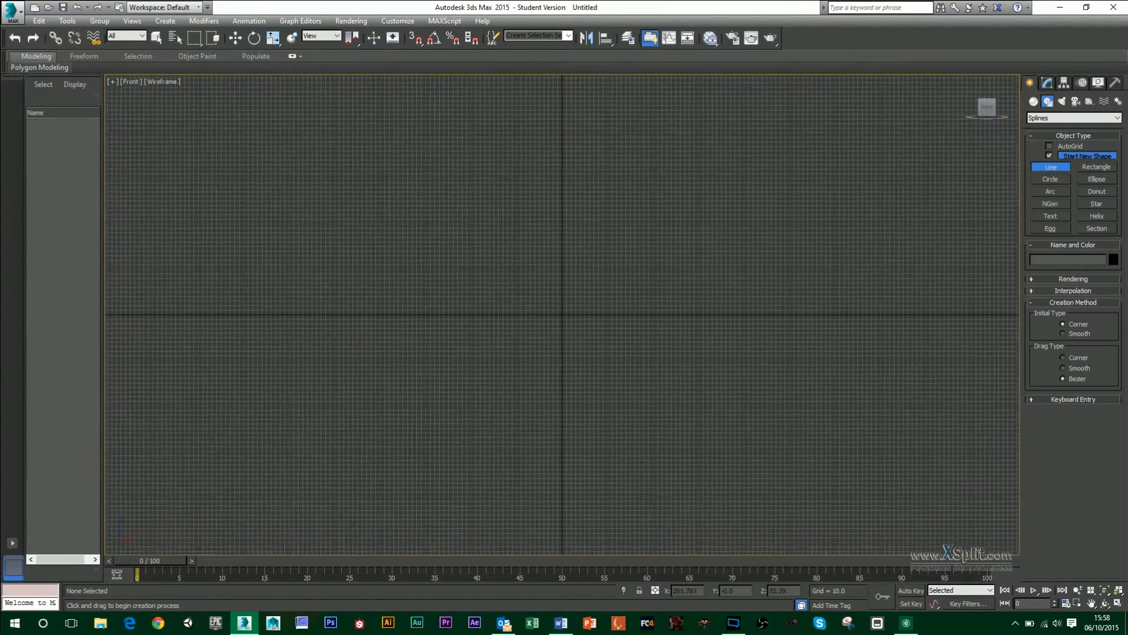
{"action": "middle_click_drag", "start_coordinate": [603, 280], "coordinate": [587, 301]}
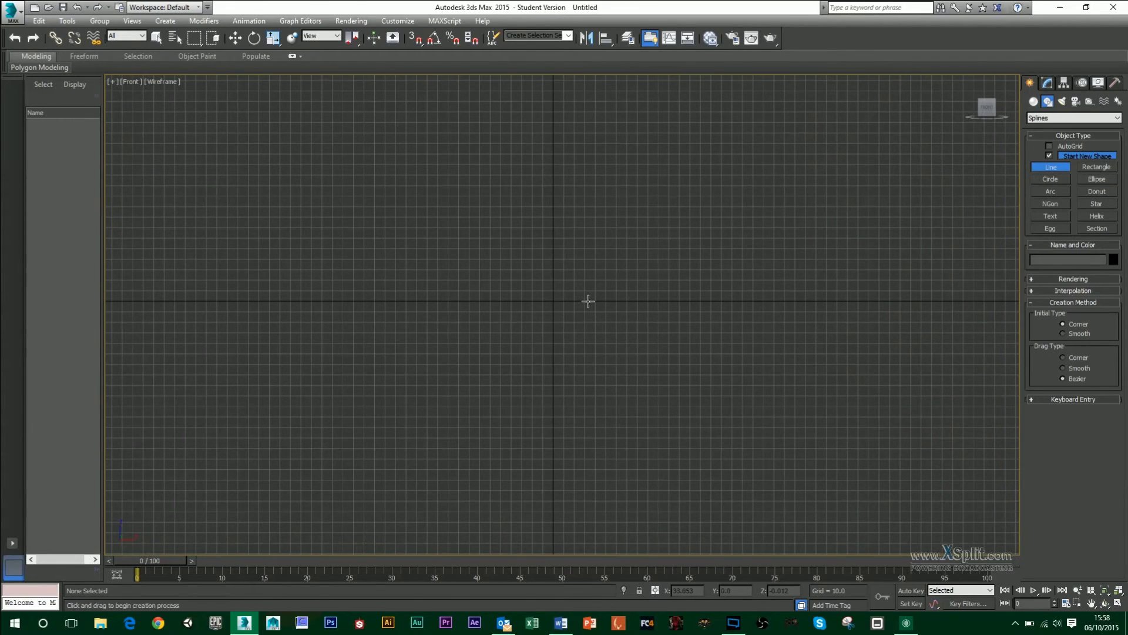
{"action": "left_click", "coordinate": [553, 342]}
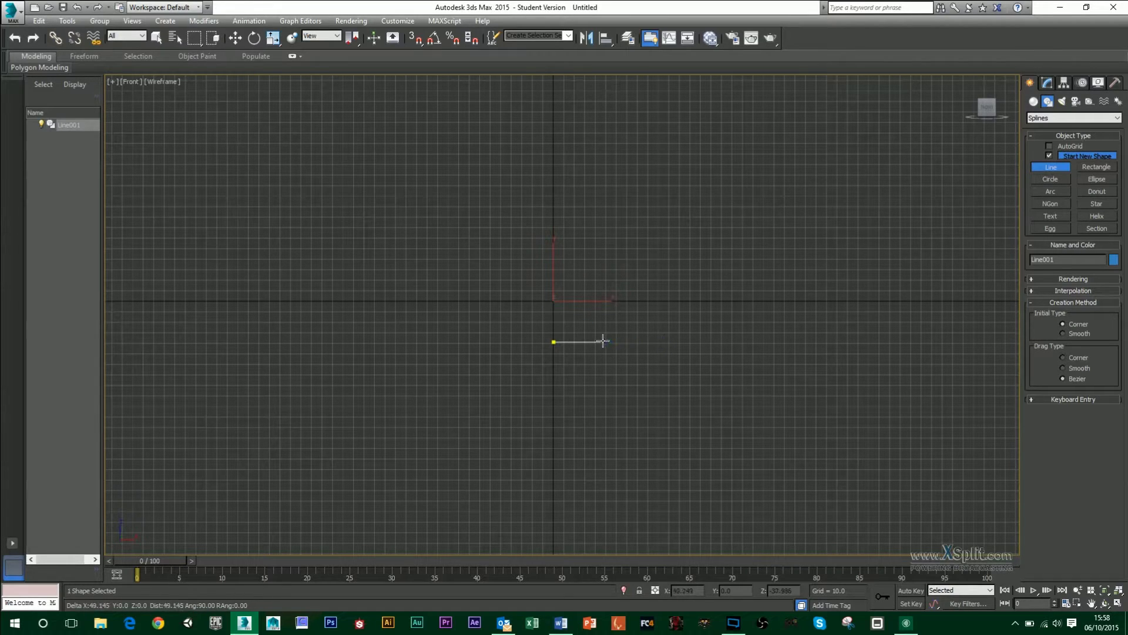
{"action": "left_click", "coordinate": [638, 342]}
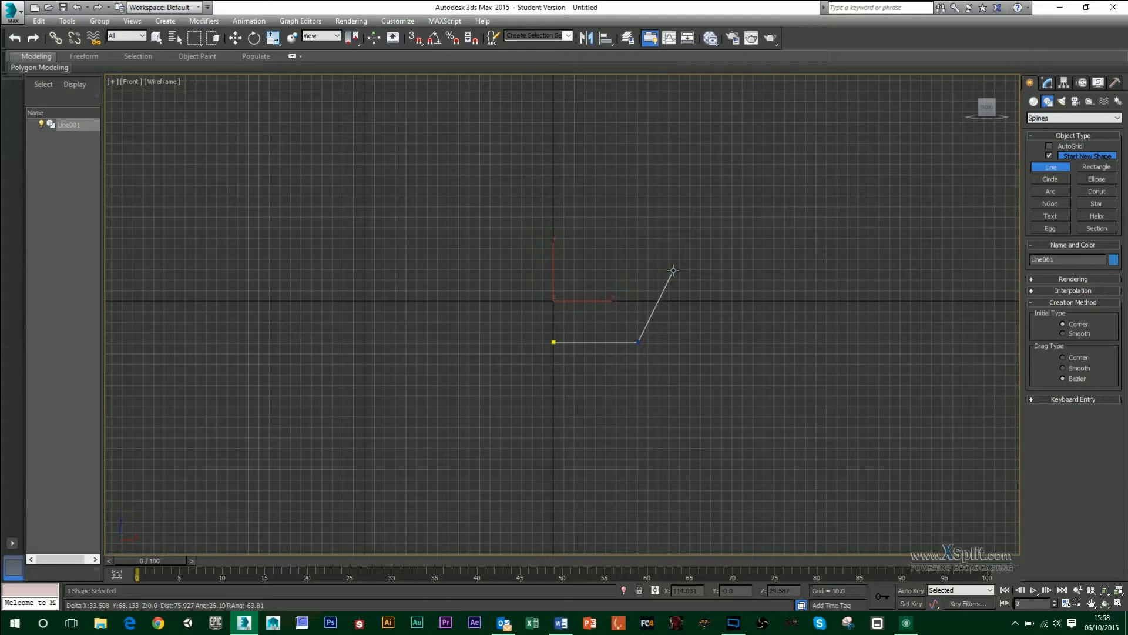
Continue the line upward through curved Bezier points to form a vase belly, neck and flat-topped rim, and finish it as an open profile.
{"action": "left_click_drag", "start_coordinate": [673, 270], "coordinate": [613, 150]}
{"action": "key", "text": "BackSpace"}
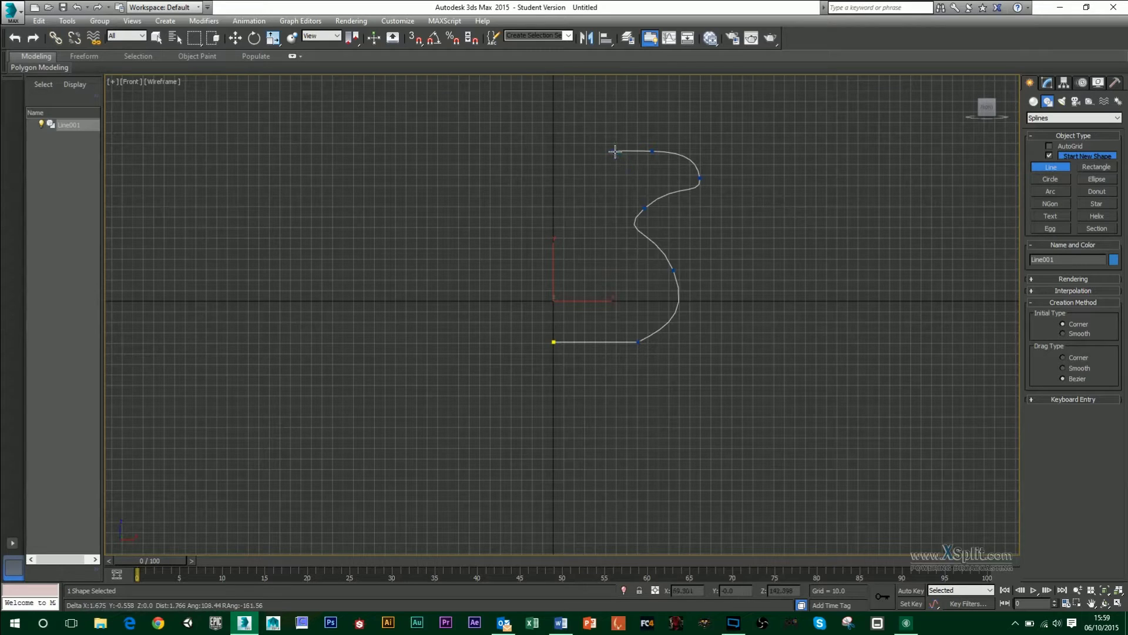
{"action": "left_click", "coordinate": [615, 151]}
{"action": "right_click", "coordinate": [615, 151]}
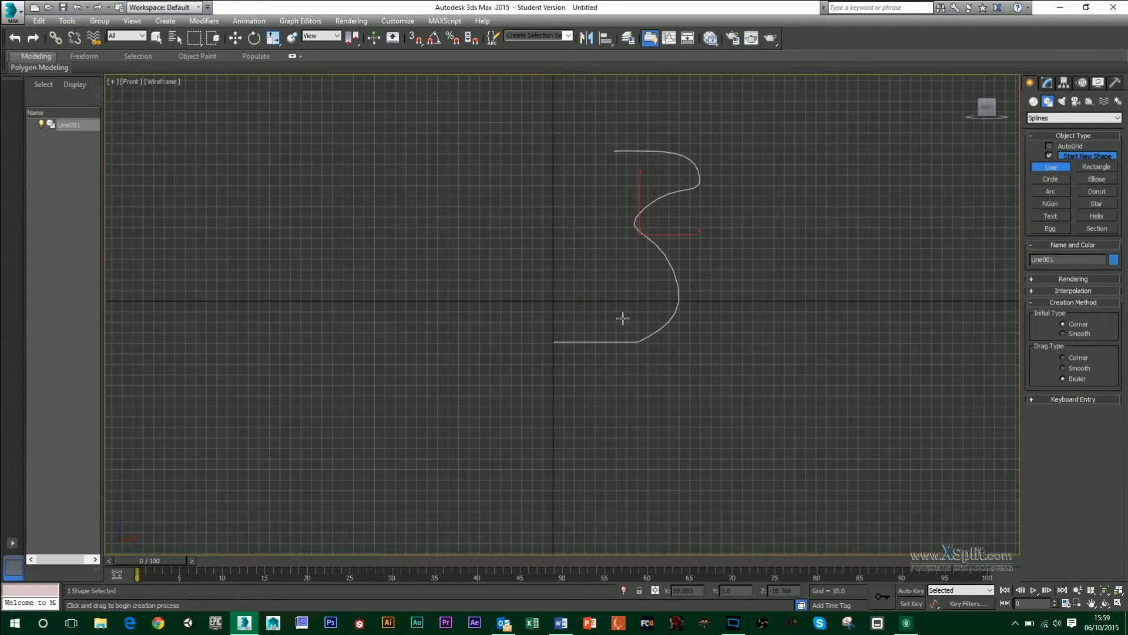
At Vertex level, move the neck vertex of the profile slightly outward to smooth the curve.
{"action": "left_click", "coordinate": [1048, 82]}
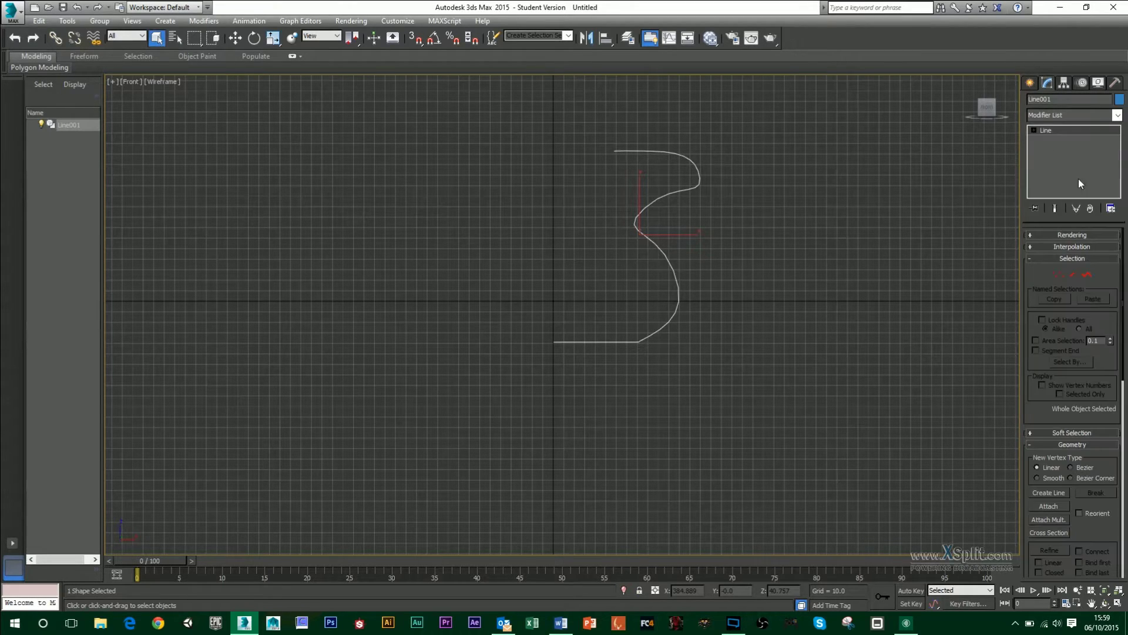
{"action": "left_click", "coordinate": [1061, 276]}
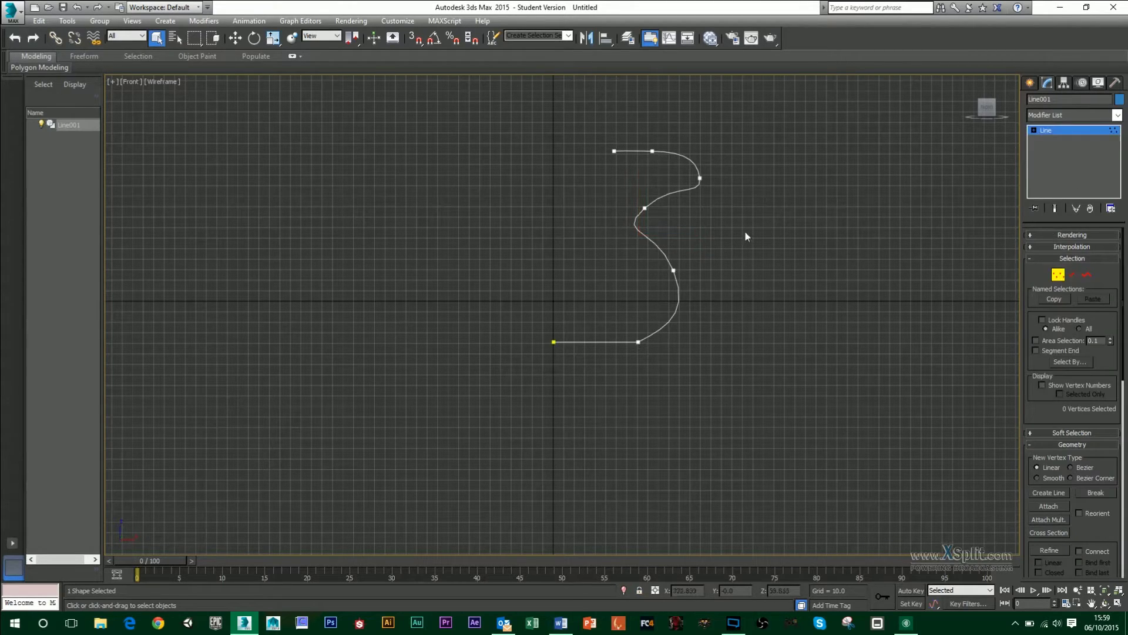
{"action": "left_click", "coordinate": [642, 207]}
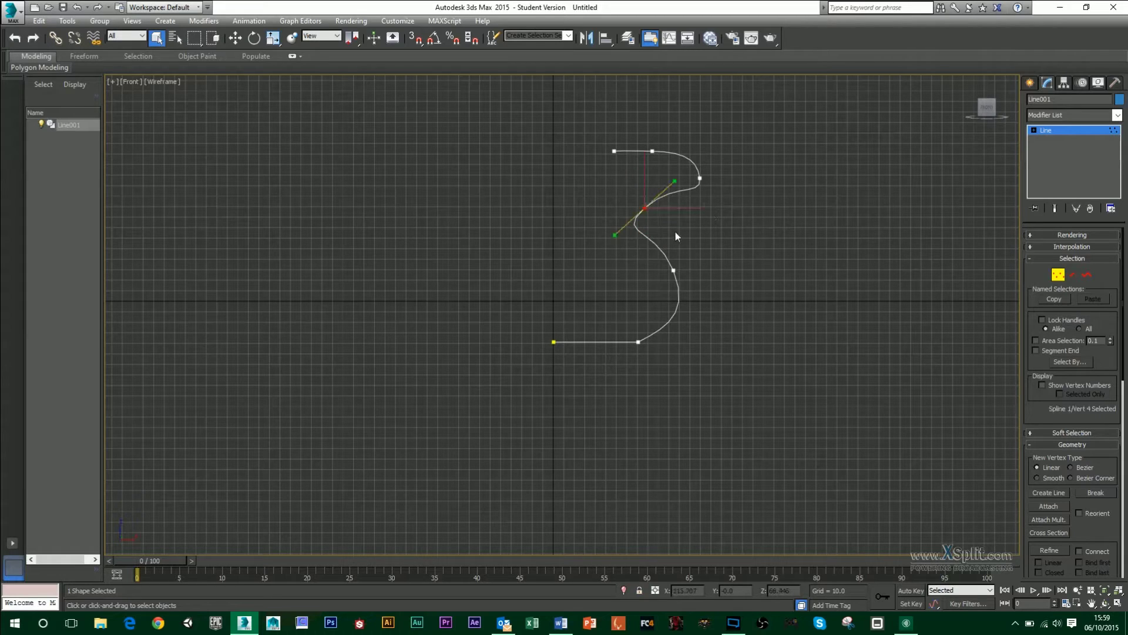
{"action": "left_click", "coordinate": [626, 238]}
{"action": "mouse_move", "coordinate": [632, 197]}
{"action": "left_mouse_down"}
{"action": "mouse_move", "coordinate": [660, 228]}
{"action": "mouse_move", "coordinate": [616, 229]}
{"action": "mouse_move", "coordinate": [646, 209]}
{"action": "left_mouse_up"}
{"action": "key", "text": "w"}
At Segment level, move the curved segment between the neck and the rim slightly outward and down.
{"action": "left_click", "coordinate": [1072, 276]}
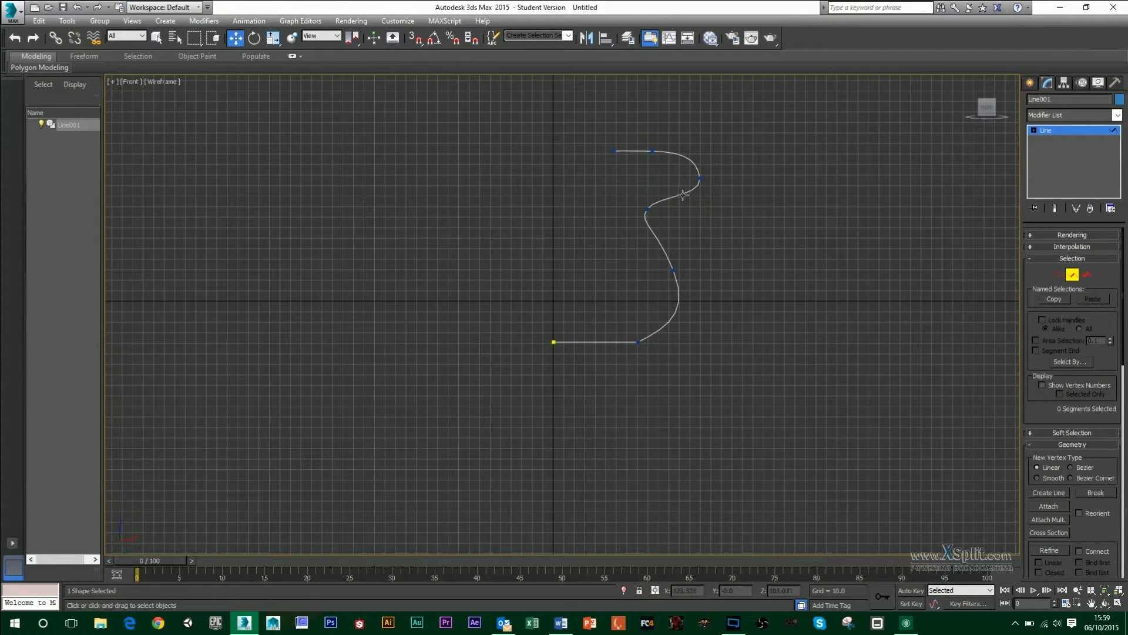
{"action": "left_click", "coordinate": [682, 195]}
{"action": "left_click_drag", "start_coordinate": [675, 194], "coordinate": [678, 199]}
Select the whole profile at Spline level and clear the selection.
{"action": "left_click", "coordinate": [1087, 275]}
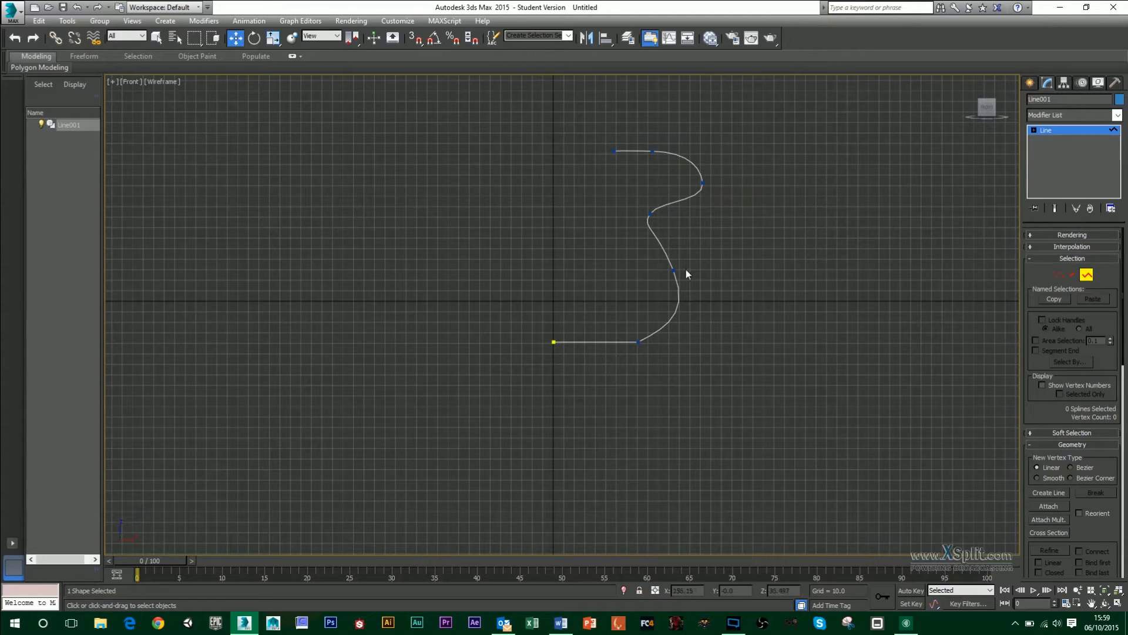
{"action": "left_click", "coordinate": [660, 249]}
{"action": "left_click", "coordinate": [767, 289]}
{"action": "scroll", "coordinate": [597, 311], "scroll_direction": "up", "scroll_amount": 5}
{"action": "scroll", "coordinate": [722, 347], "scroll_direction": "down", "scroll_amount": 3}
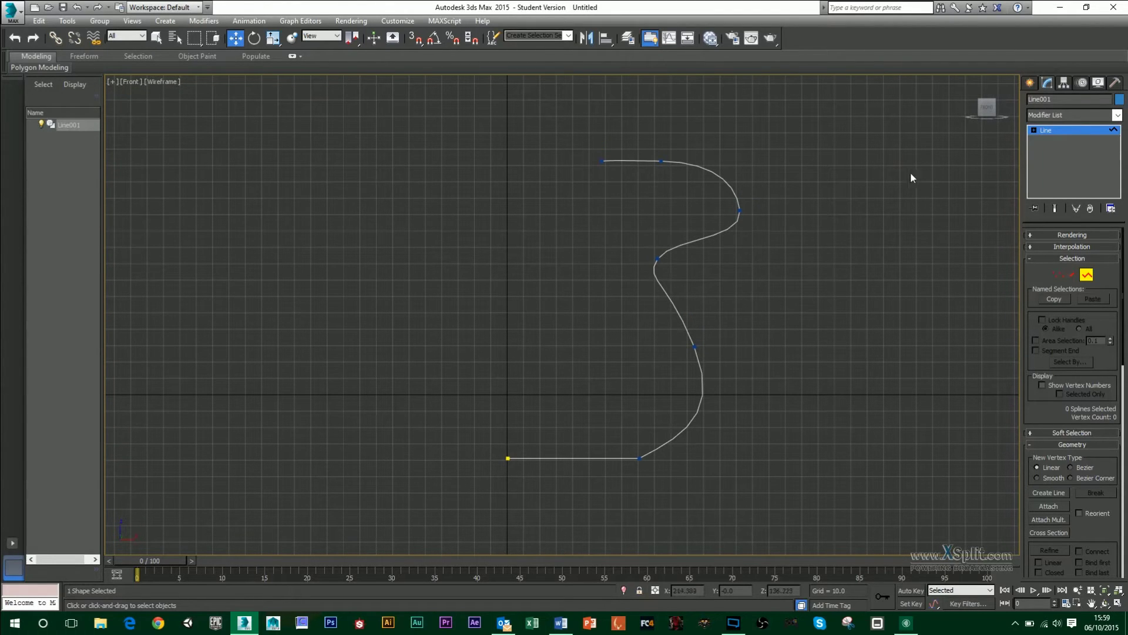
Return to the whole line object and apply a Lathe modifier to the profile.
{"action": "left_click", "coordinate": [1052, 131]}
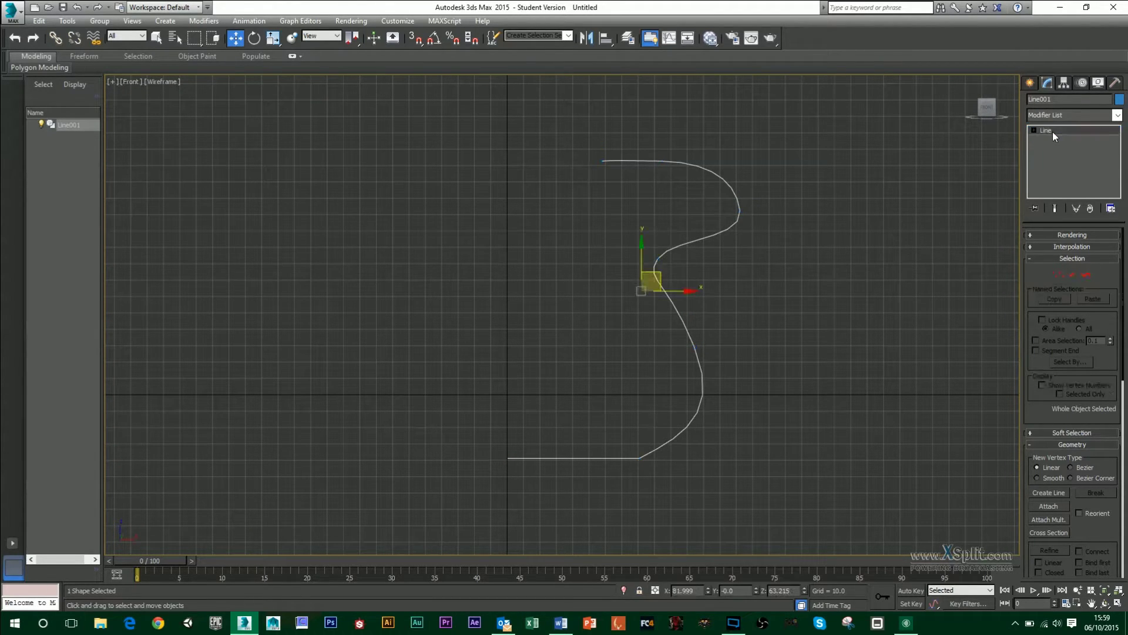
{"action": "left_click", "coordinate": [1059, 115]}
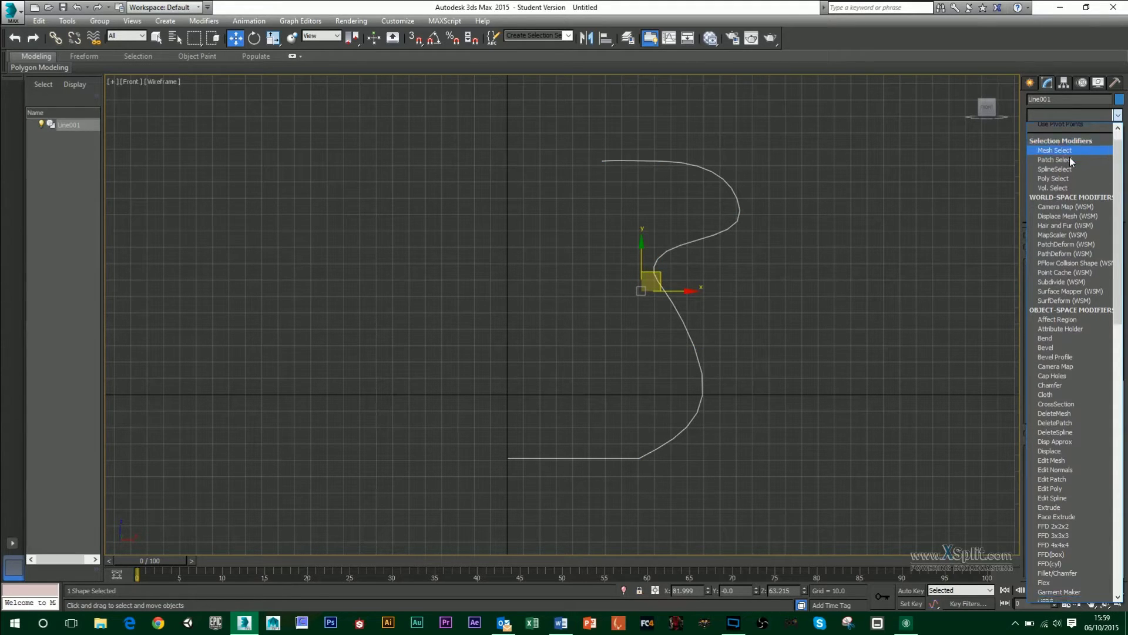
{"action": "key", "text": "l"}
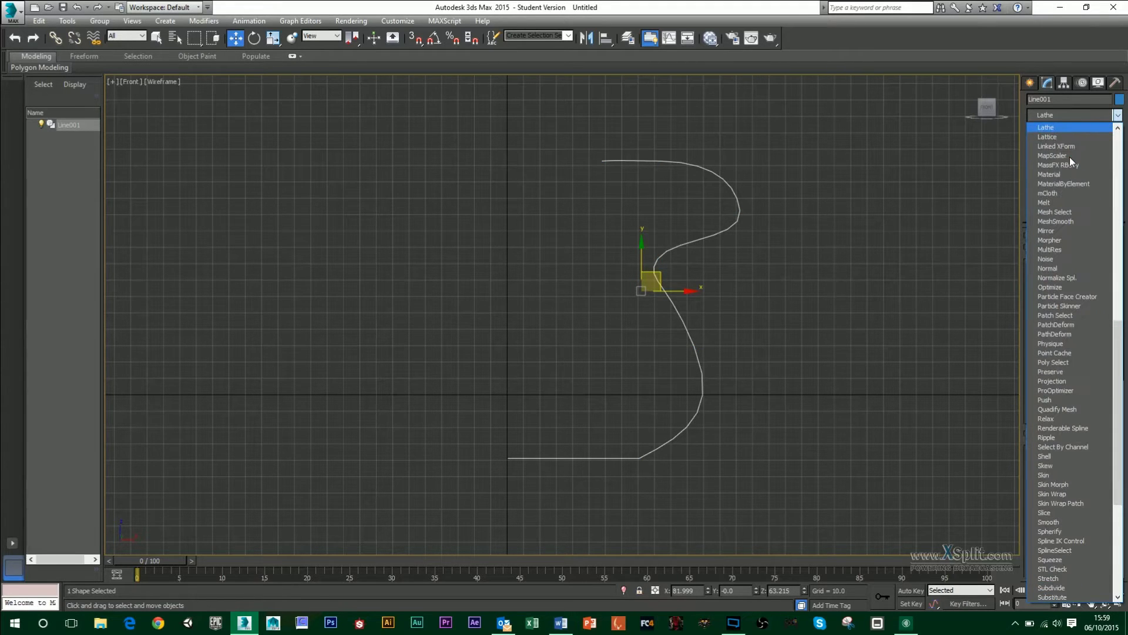
{"action": "left_click", "coordinate": [1051, 127]}
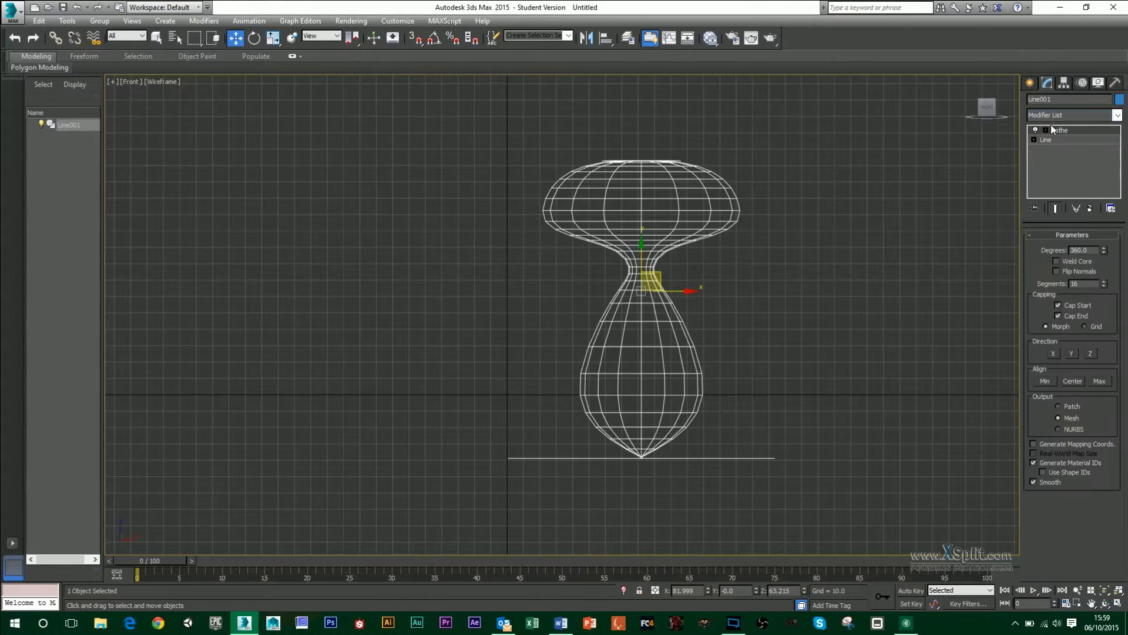
In the enlarged Perspective view, try the Lathe's Center and Max alignments and settle on Min.
{"action": "scroll", "coordinate": [905, 231], "scroll_direction": "down", "scroll_amount": 5}
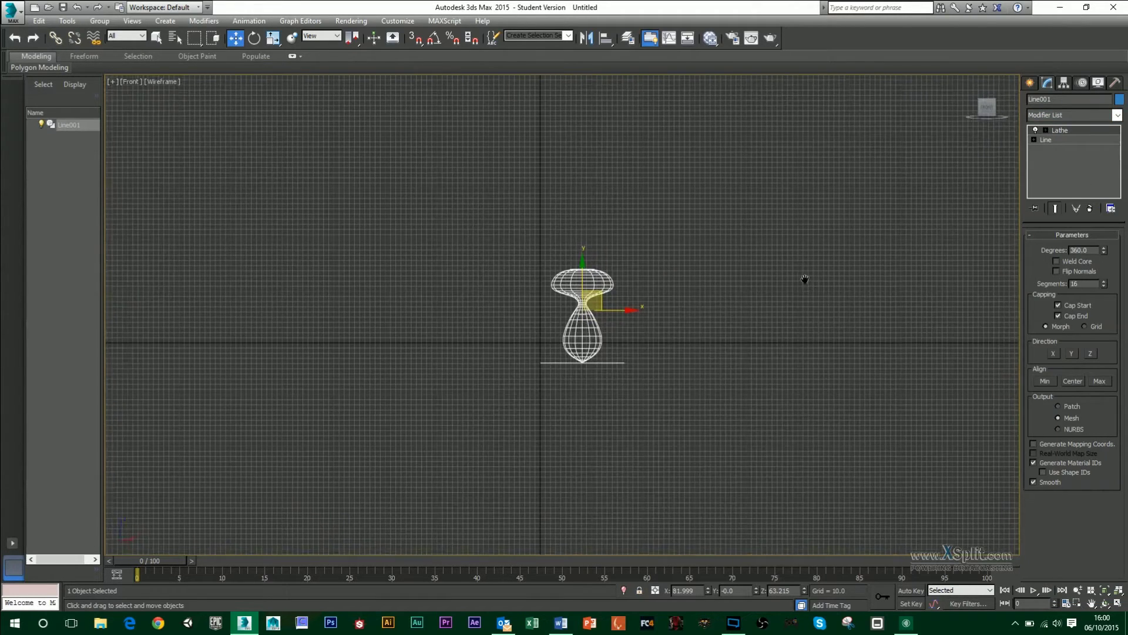
{"action": "key", "text": "alt+w"}
{"action": "left_click", "coordinate": [833, 406]}
{"action": "key", "text": "alt+w"}
{"action": "scroll", "coordinate": [832, 365], "scroll_direction": "down", "scroll_amount": 5}
{"action": "mouse_move", "coordinate": [752, 388]}
{"action": "middle_mouse_down", "text": "alt"}
{"action": "mouse_move", "coordinate": [628, 306]}
{"action": "mouse_move", "coordinate": [757, 388]}
{"action": "mouse_move", "coordinate": [743, 378]}
{"action": "mouse_move", "coordinate": [758, 371]}
{"action": "middle_mouse_up", "text": "alt"}
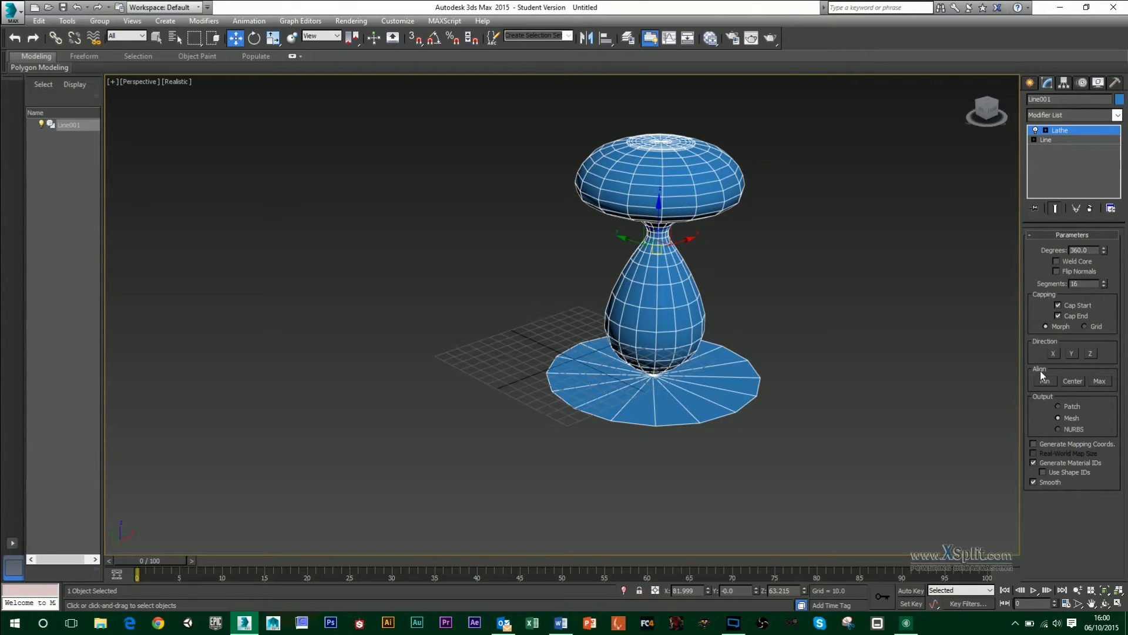
{"action": "left_click", "coordinate": [1072, 382]}
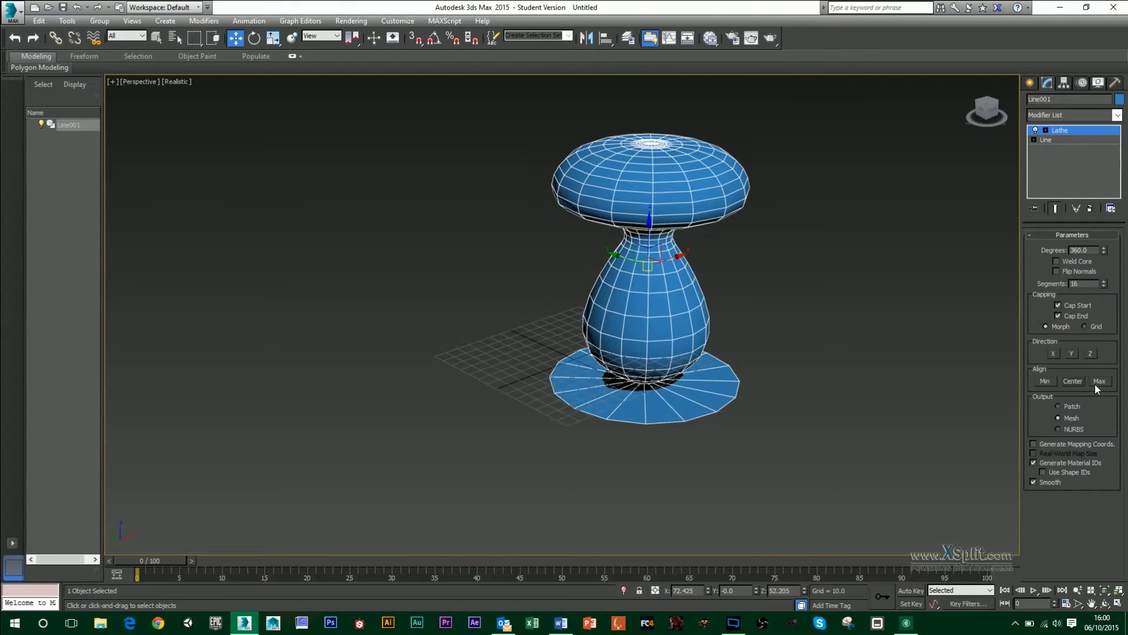
{"action": "left_click", "coordinate": [1099, 381]}
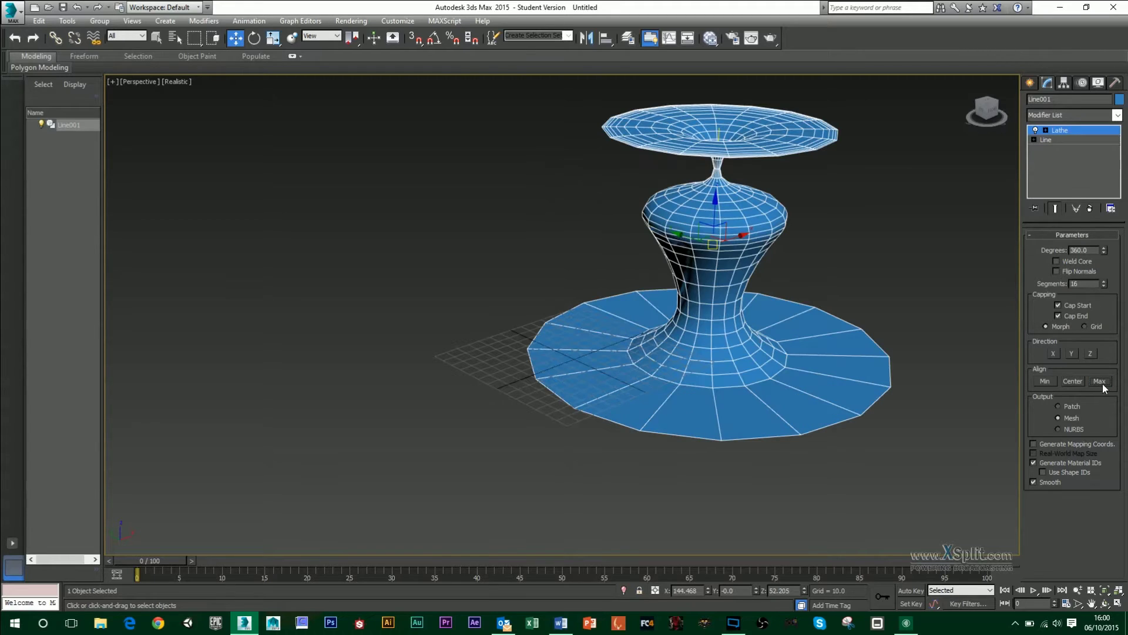
{"action": "left_click", "coordinate": [1045, 381]}
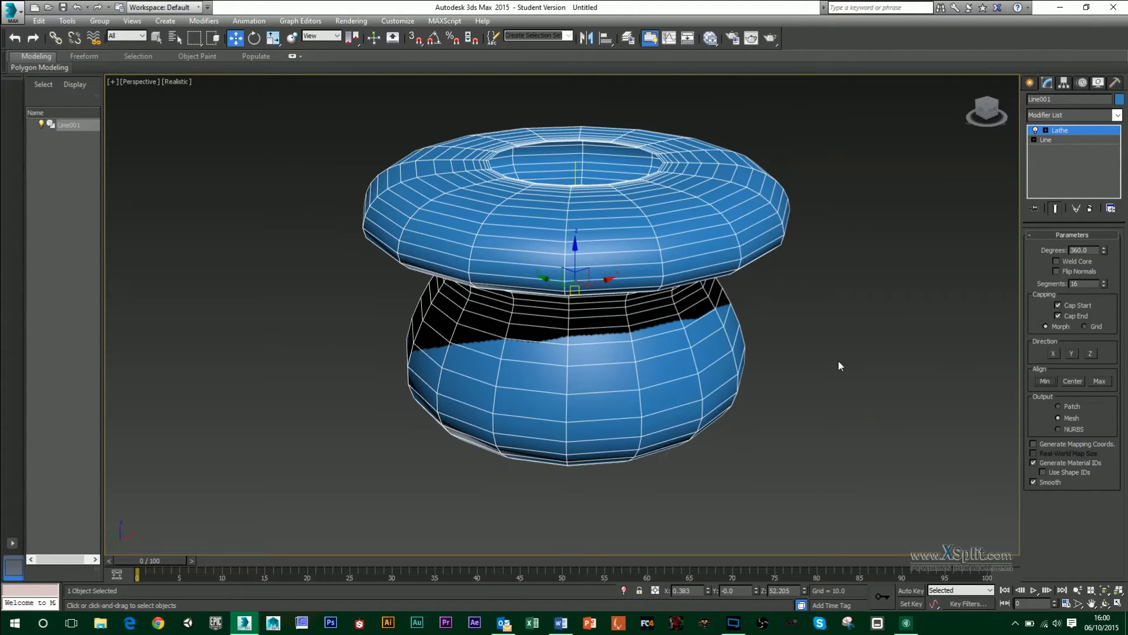
Check the lathed vase in the Front view and from below, and enable Weld Core for its base.
{"action": "key", "text": "alt+w"}
{"action": "key", "text": "alt+w"}
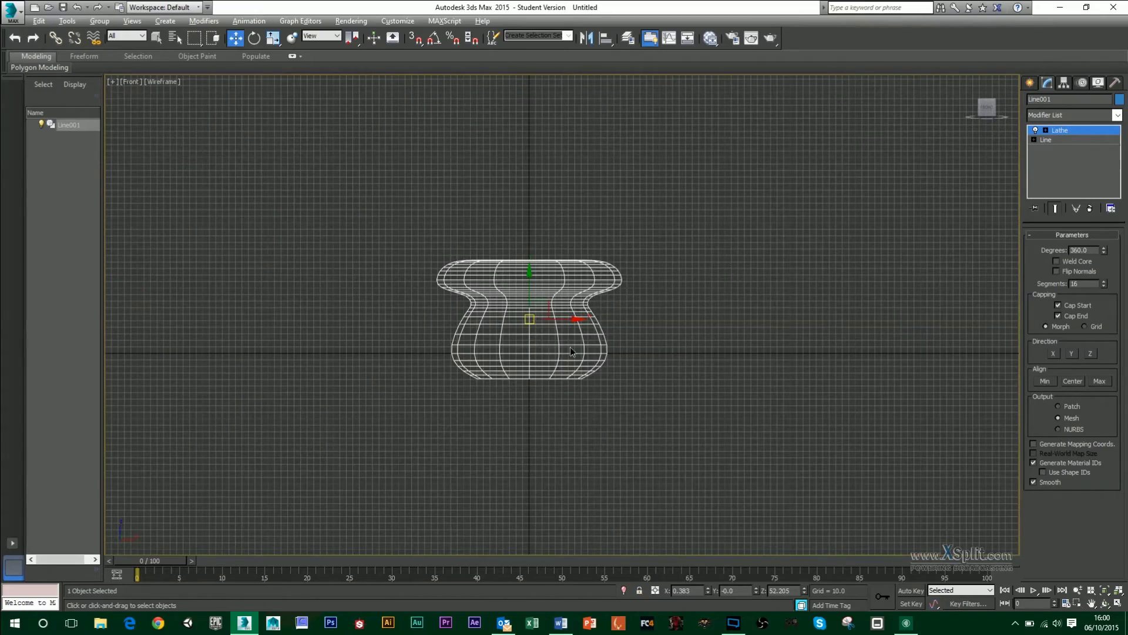
{"action": "scroll", "coordinate": [506, 464], "scroll_direction": "up", "scroll_amount": 4}
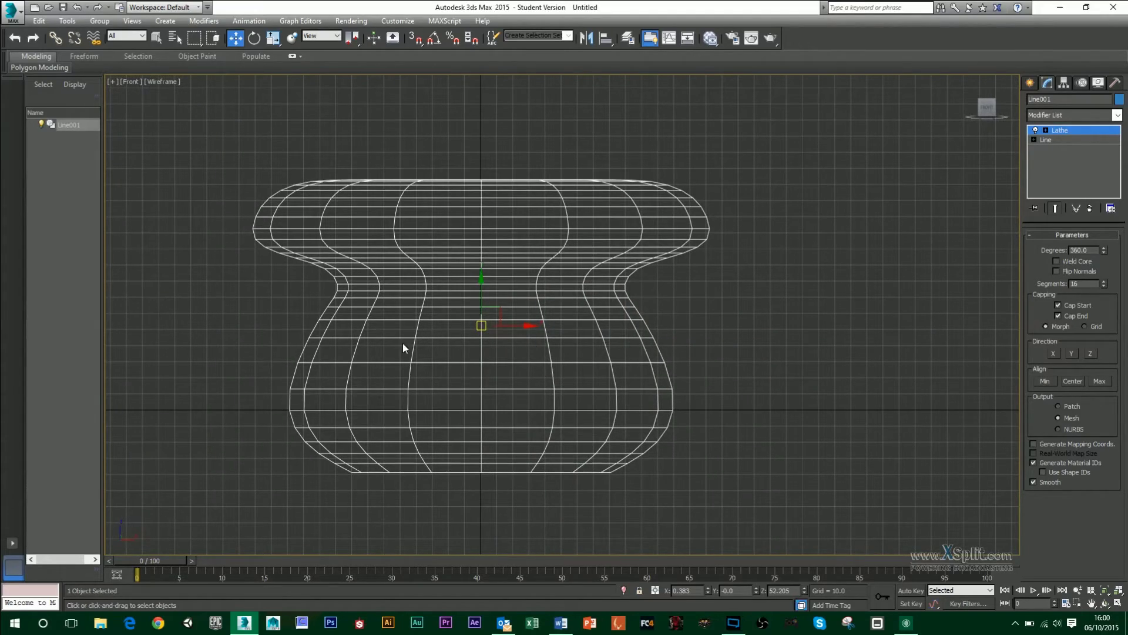
{"action": "key", "text": "alt+w"}
{"action": "key", "text": "alt+w"}
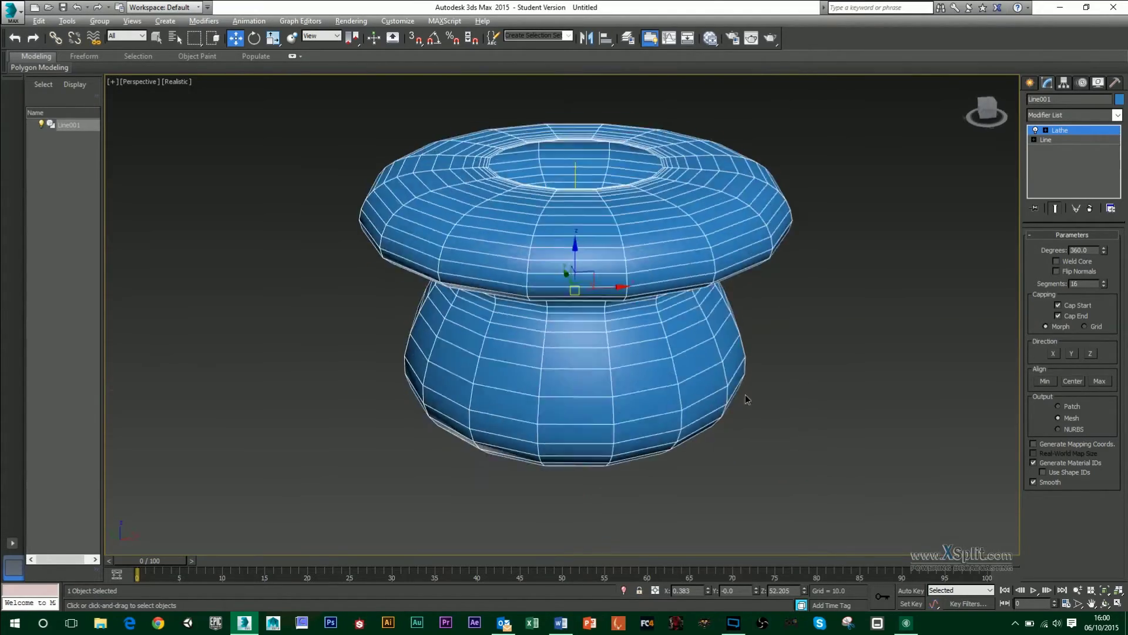
{"action": "middle_click_drag", "start_coordinate": [742, 404], "coordinate": [776, 294], "text": "alt"}
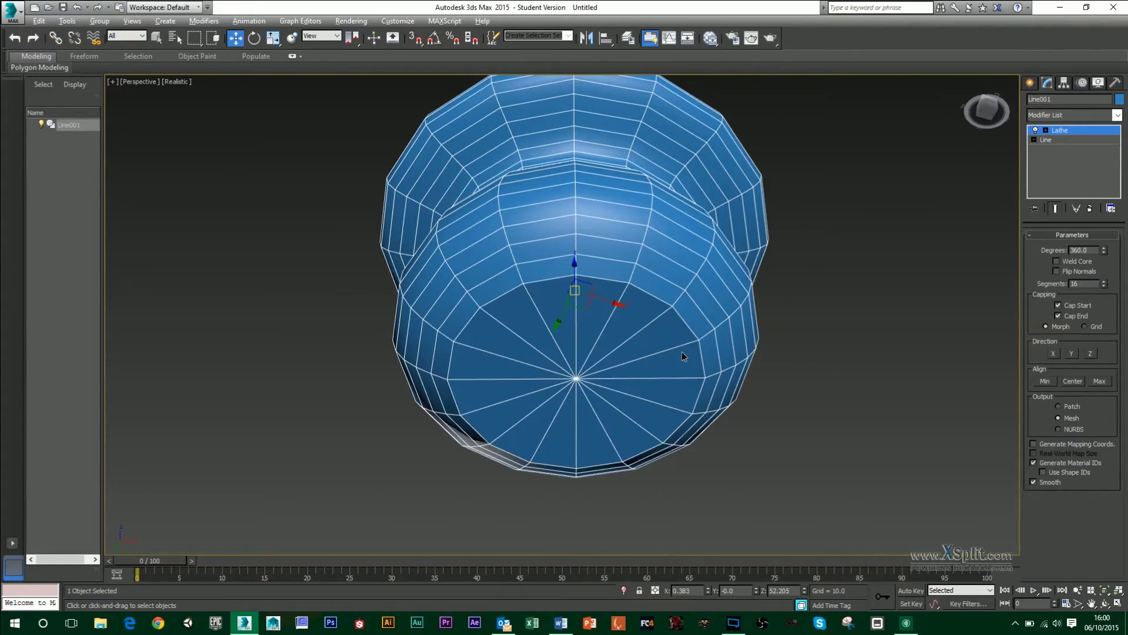
{"action": "middle_click_drag", "start_coordinate": [682, 351], "coordinate": [664, 313], "text": "alt"}
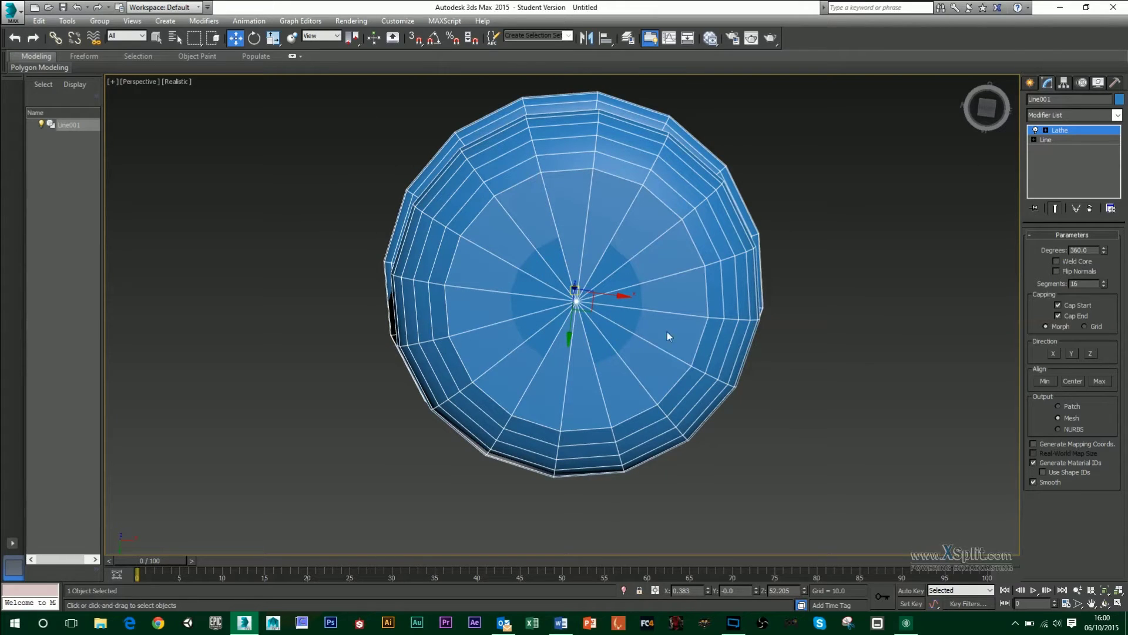
{"action": "left_click", "coordinate": [1057, 261]}
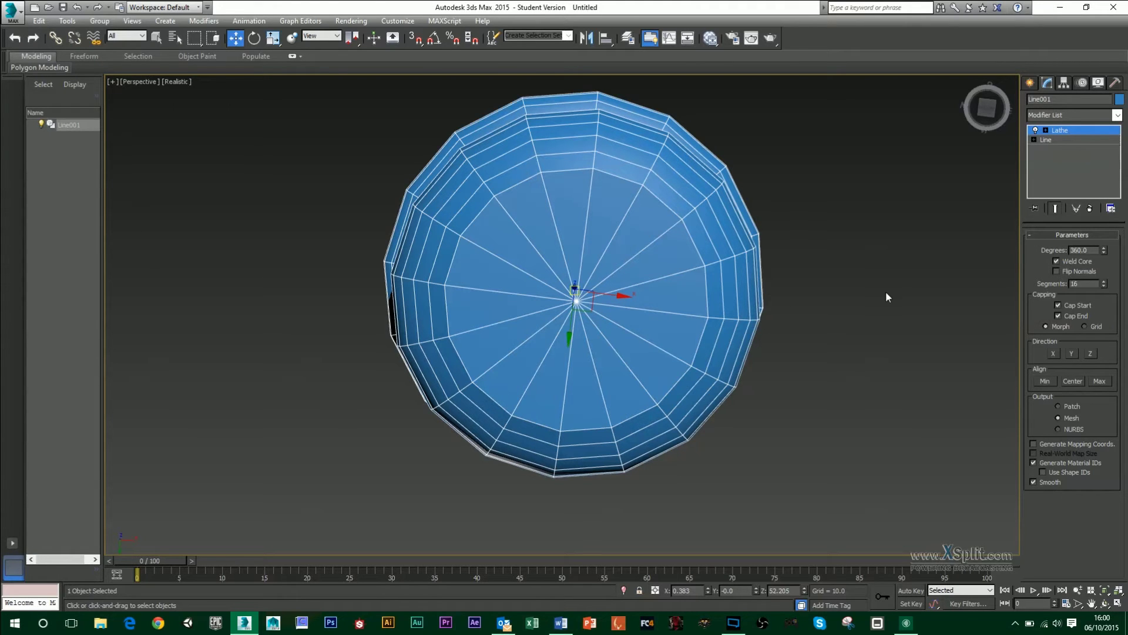
Increase the Lathe's segments to 25.
{"action": "middle_click_drag", "start_coordinate": [869, 262], "coordinate": [859, 352], "text": "alt"}
{"action": "mouse_move", "coordinate": [1106, 289]}
{"action": "left_mouse_down"}
{"action": "mouse_move", "coordinate": [1101, 297]}
{"action": "mouse_move", "coordinate": [1105, 273]}
{"action": "left_mouse_up"}
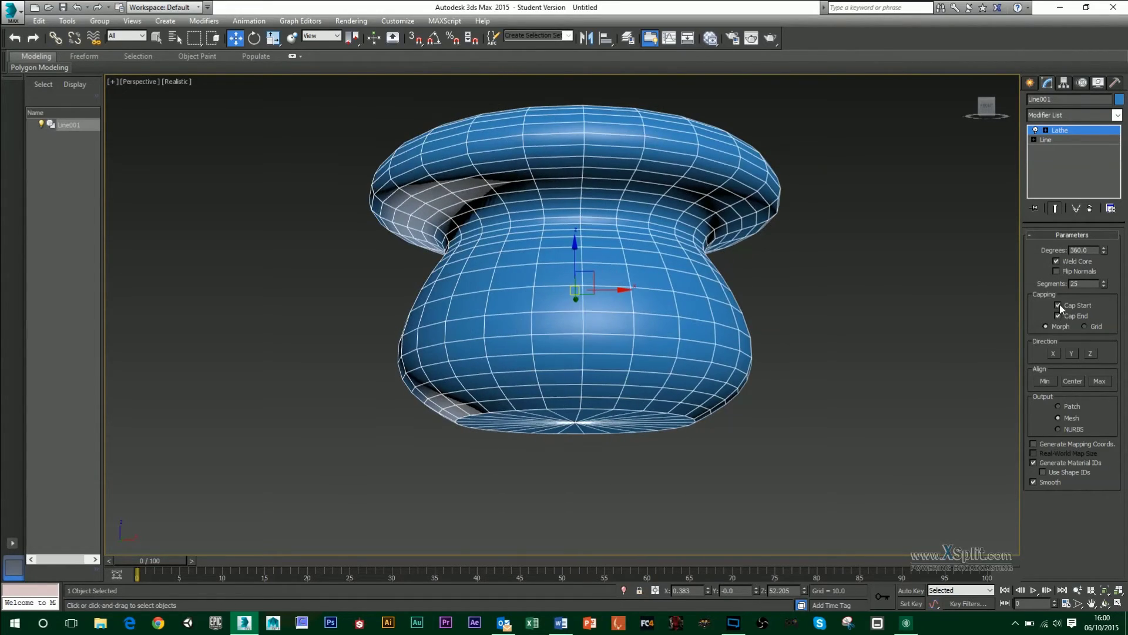
{"action": "middle_click_drag", "start_coordinate": [833, 269], "coordinate": [851, 308], "text": "alt"}
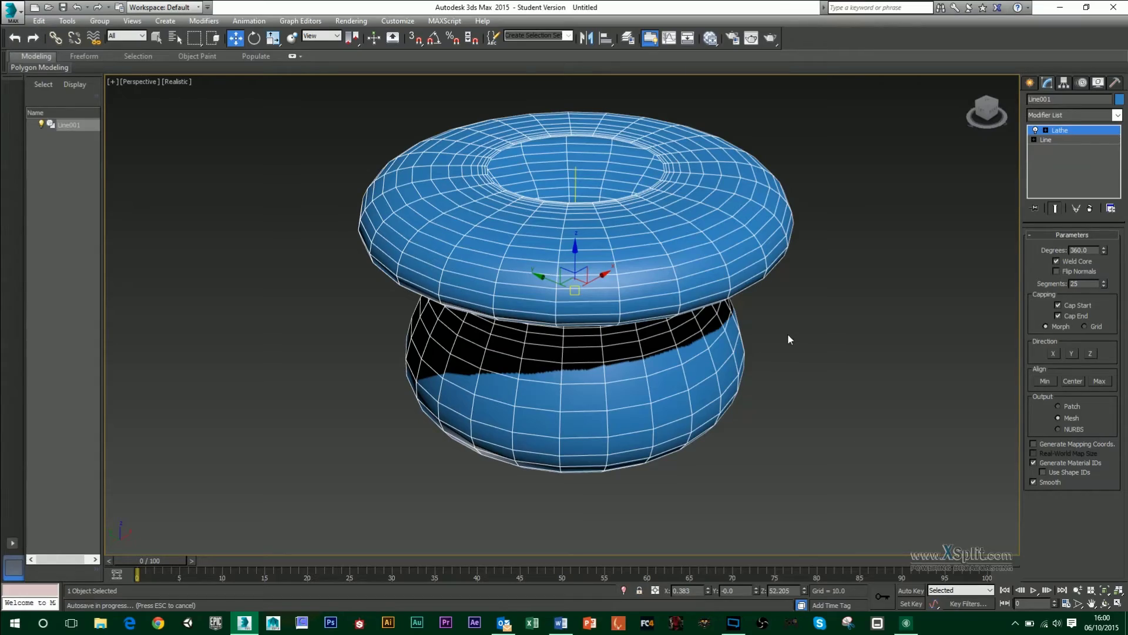
Examine the vase from above and compare the Lathe result with the base Line, ending on the Line level of the modifier stack.
{"action": "scroll", "coordinate": [678, 395], "scroll_direction": "up", "scroll_amount": 10}
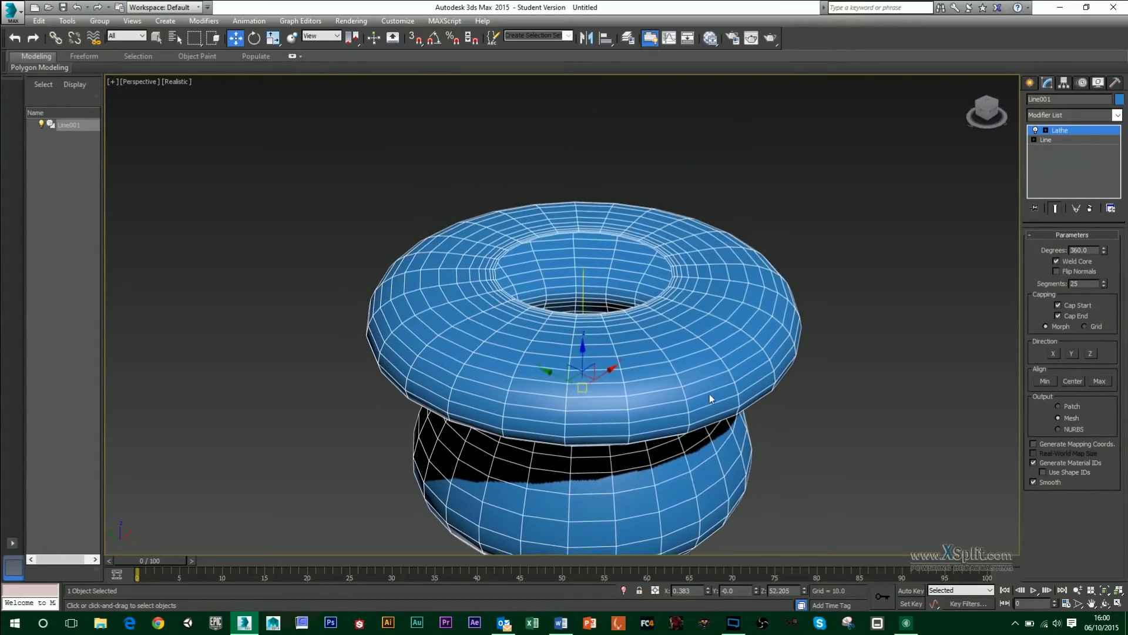
{"action": "middle_click_drag", "start_coordinate": [723, 286], "coordinate": [771, 456]}
{"action": "scroll", "coordinate": [771, 457], "scroll_direction": "down", "scroll_amount": 5}
{"action": "scroll", "coordinate": [659, 454], "scroll_direction": "down", "scroll_amount": 3}
{"action": "middle_click_drag", "start_coordinate": [658, 454], "coordinate": [663, 379]}
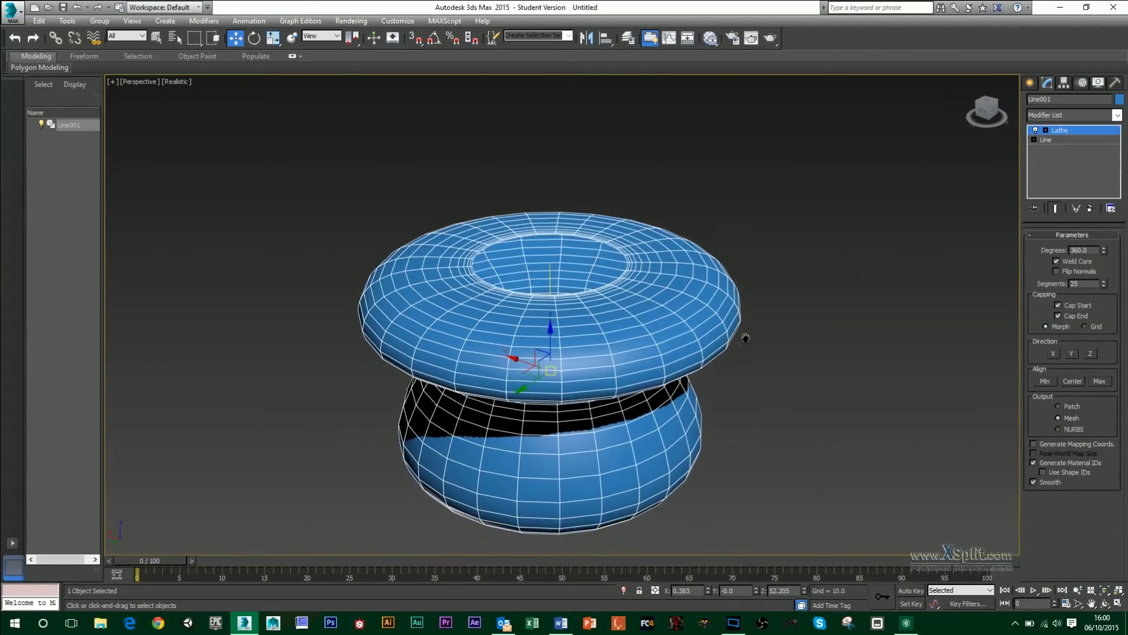
{"action": "left_click", "coordinate": [1055, 139]}
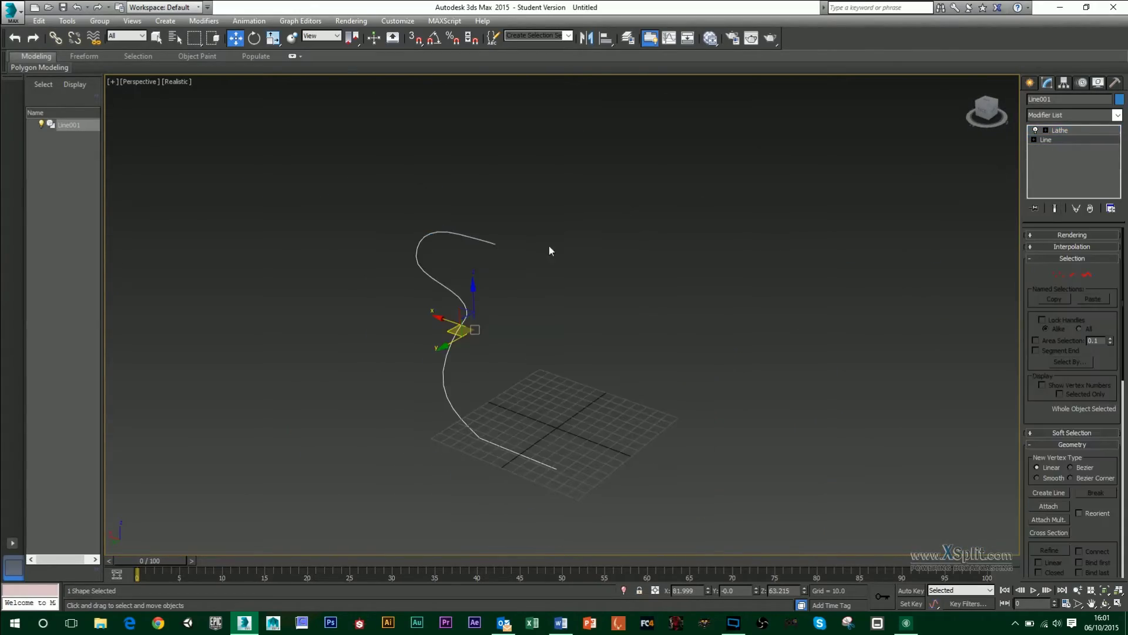
{"action": "left_click", "coordinate": [1060, 130]}
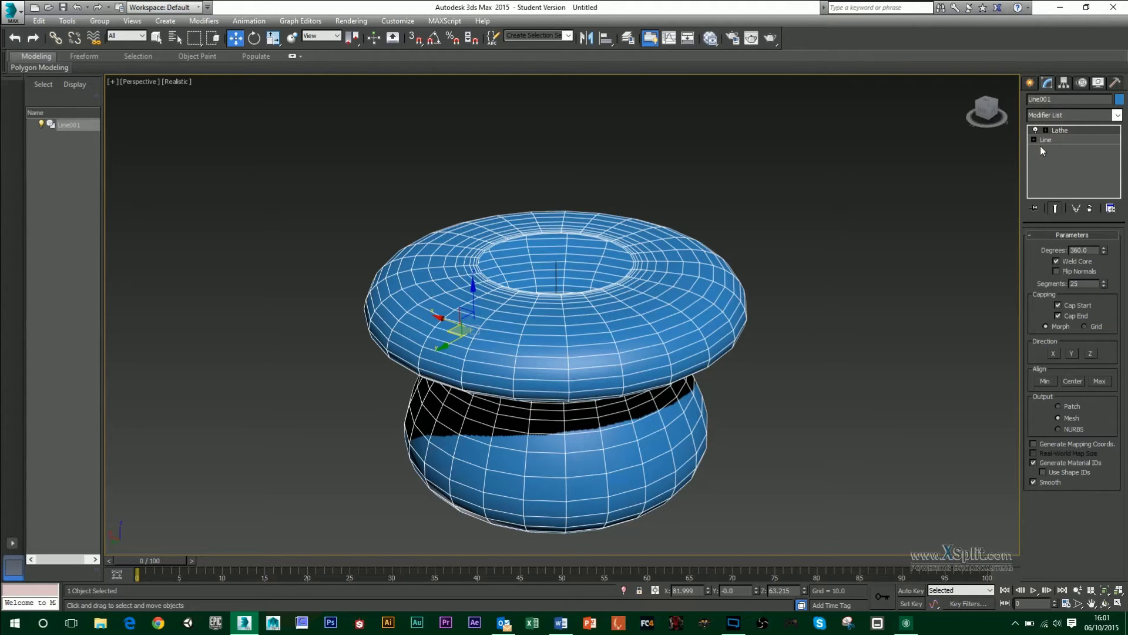
{"action": "left_click", "coordinate": [1051, 142]}
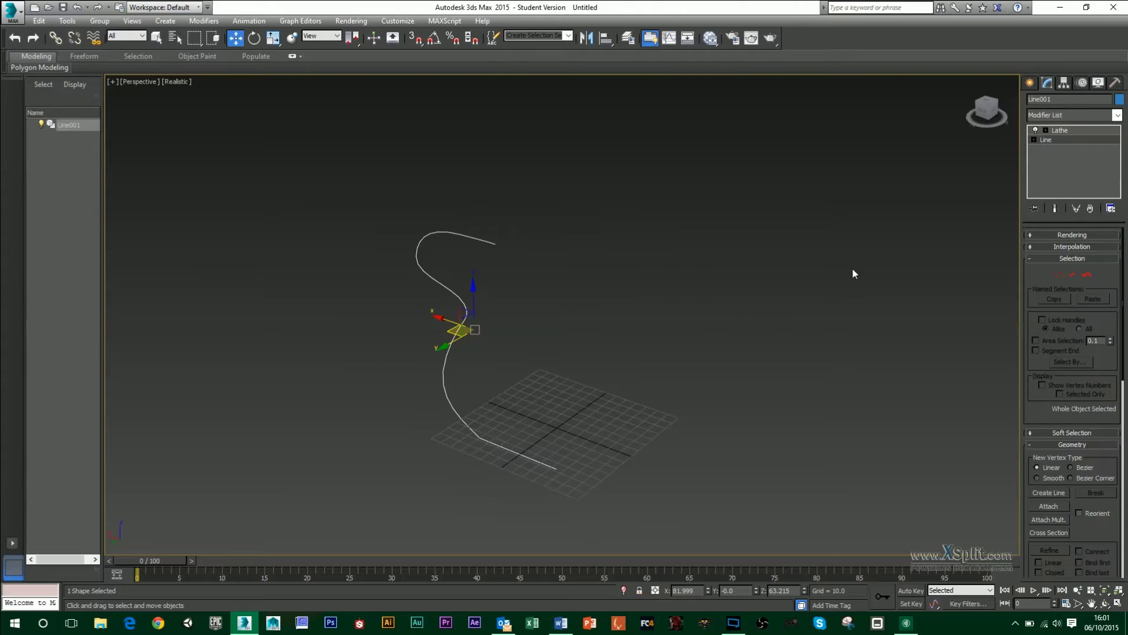
Select the lathed vase in the enlarged Front view and show its base Line around the upper part of the profile.
{"action": "middle_click_drag", "start_coordinate": [770, 283], "coordinate": [737, 259], "text": "alt"}
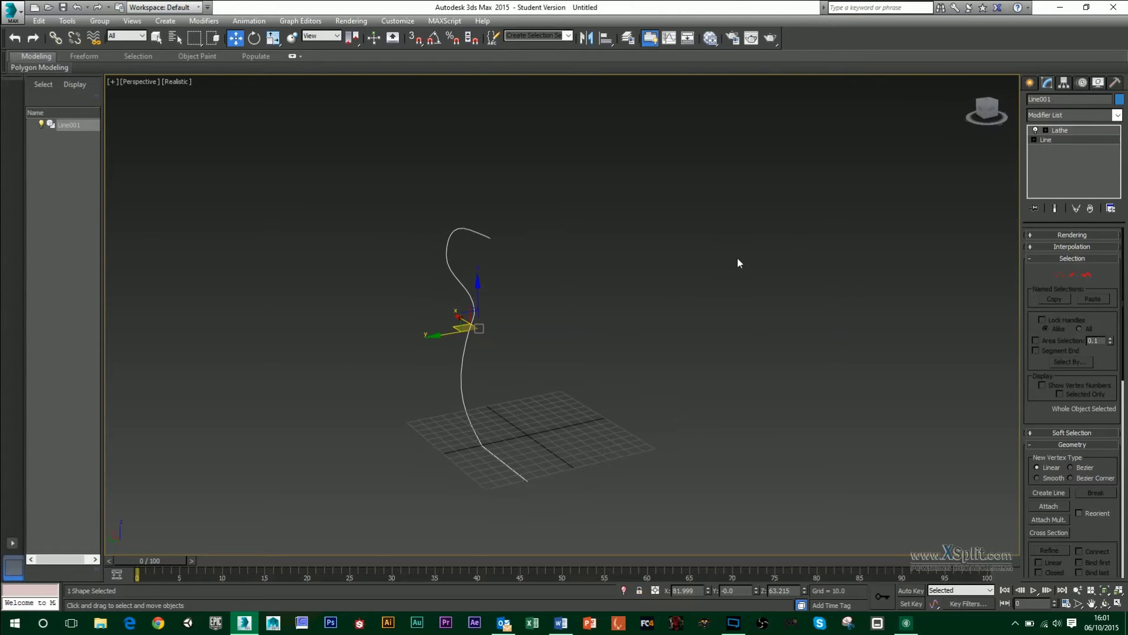
{"action": "left_click", "coordinate": [578, 87]}
{"action": "key", "text": "alt+w"}
{"action": "right_click", "coordinate": [786, 247]}
{"action": "key", "text": "alt+w"}
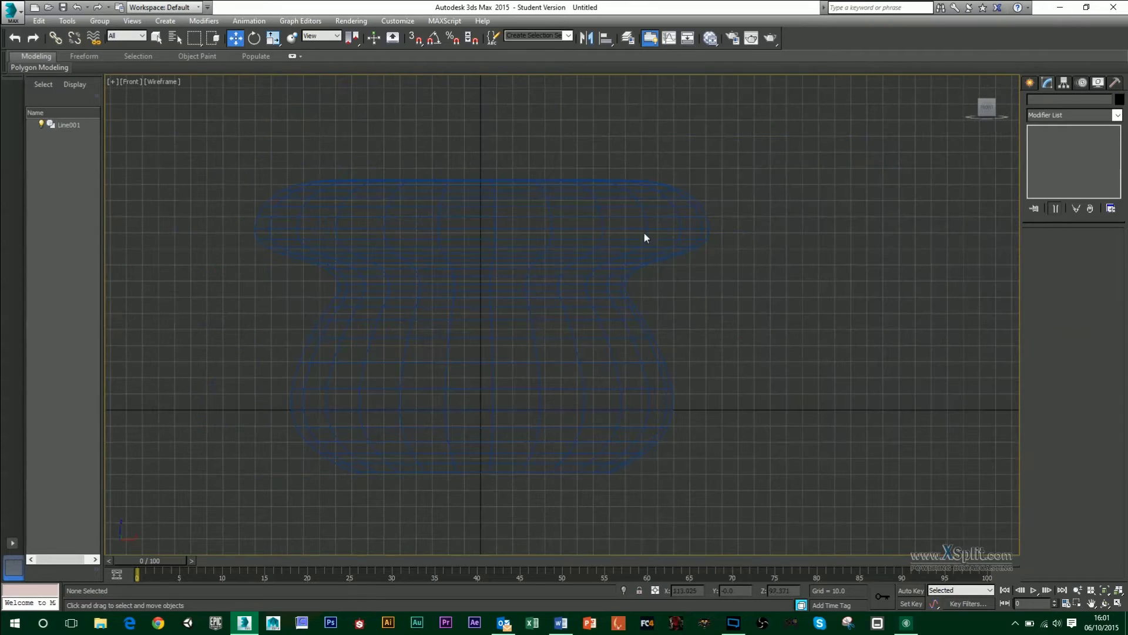
{"action": "left_click", "coordinate": [639, 230]}
{"action": "left_click", "coordinate": [1046, 140]}
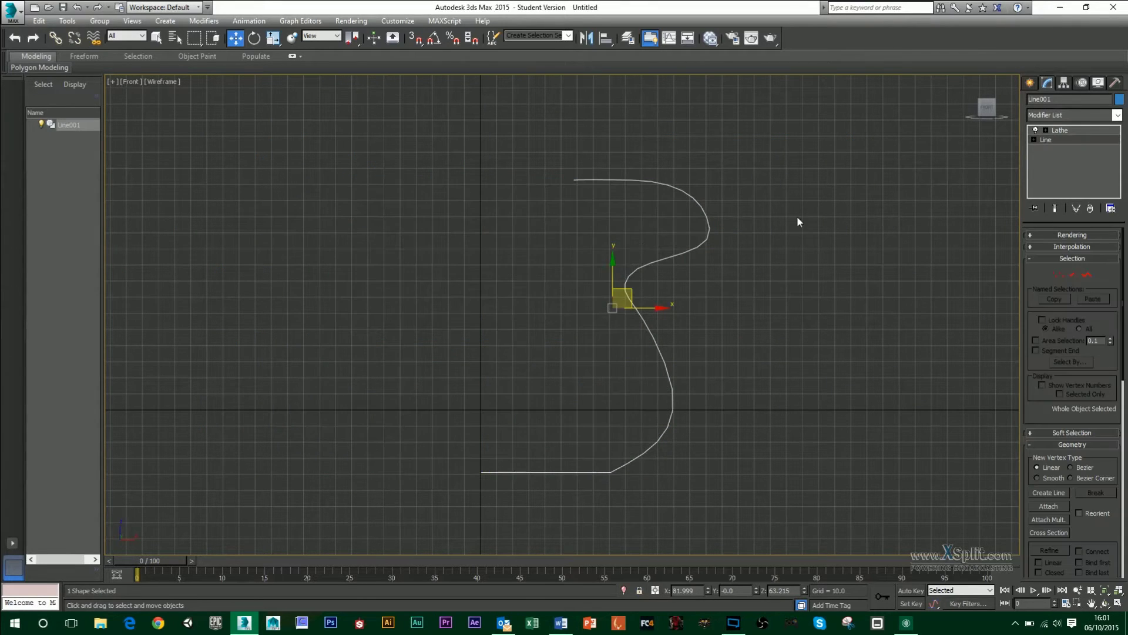
{"action": "scroll", "coordinate": [608, 272], "scroll_direction": "up", "scroll_amount": 3}
{"action": "middle_click_drag", "start_coordinate": [768, 248], "coordinate": [750, 305]}
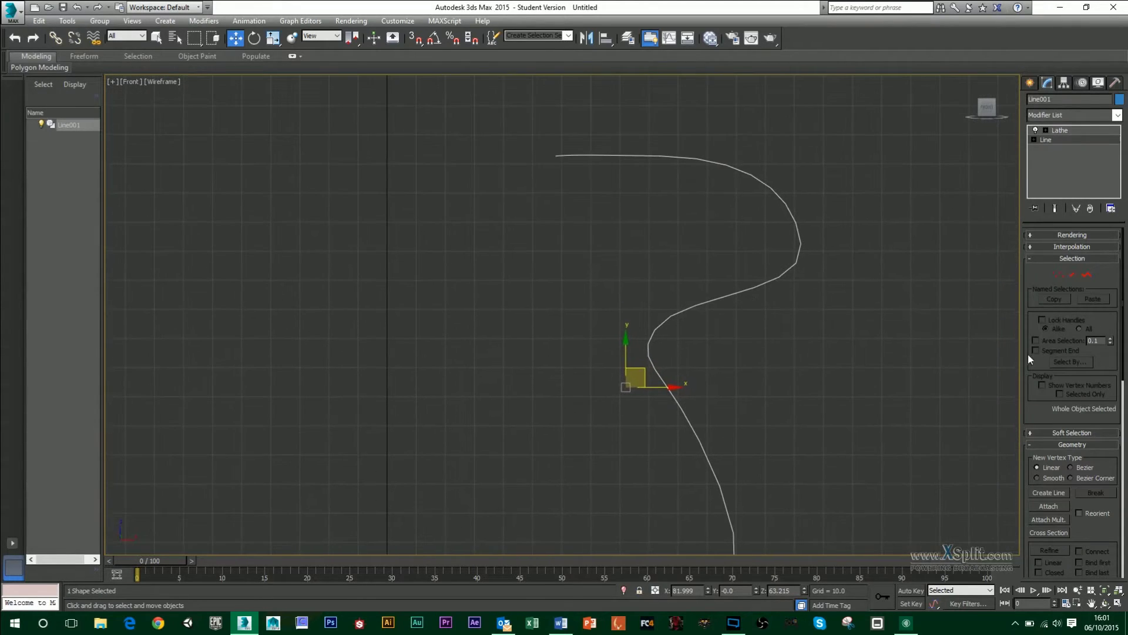
At Spline sub-object level, select the vase profile and outline it slightly outward to form a thin wall.
{"action": "left_click", "coordinate": [1086, 274]}
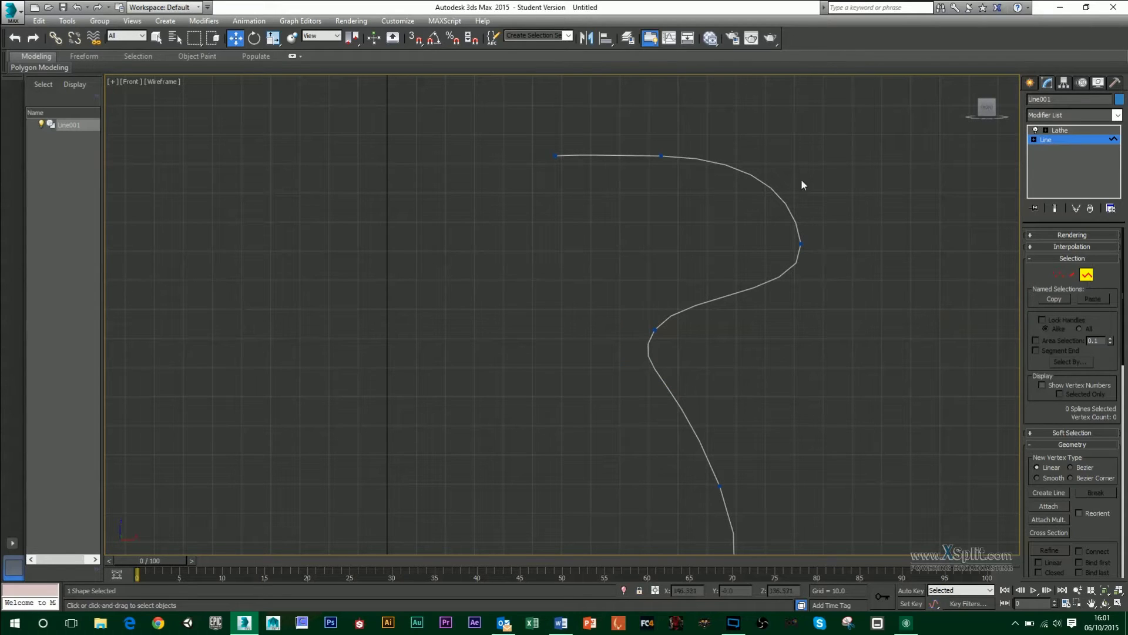
{"action": "left_click", "coordinate": [776, 198]}
{"action": "scroll", "coordinate": [1096, 368], "scroll_direction": "down", "scroll_amount": 5}
{"action": "left_click_drag", "start_coordinate": [1101, 354], "coordinate": [1114, 154]}
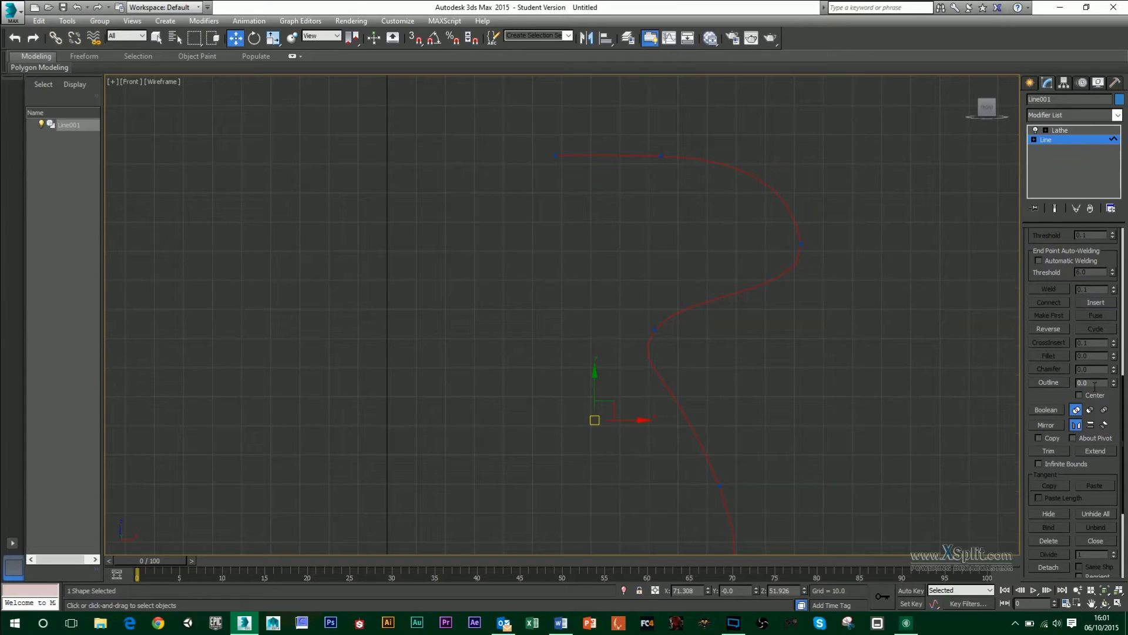
{"action": "left_click", "coordinate": [1050, 382]}
{"action": "left_click_drag", "start_coordinate": [779, 277], "coordinate": [809, 286]}
Return to the Lathe level and examine the wall thickness around the vase's rim in the enlarged Perspective view.
{"action": "left_click", "coordinate": [1061, 131]}
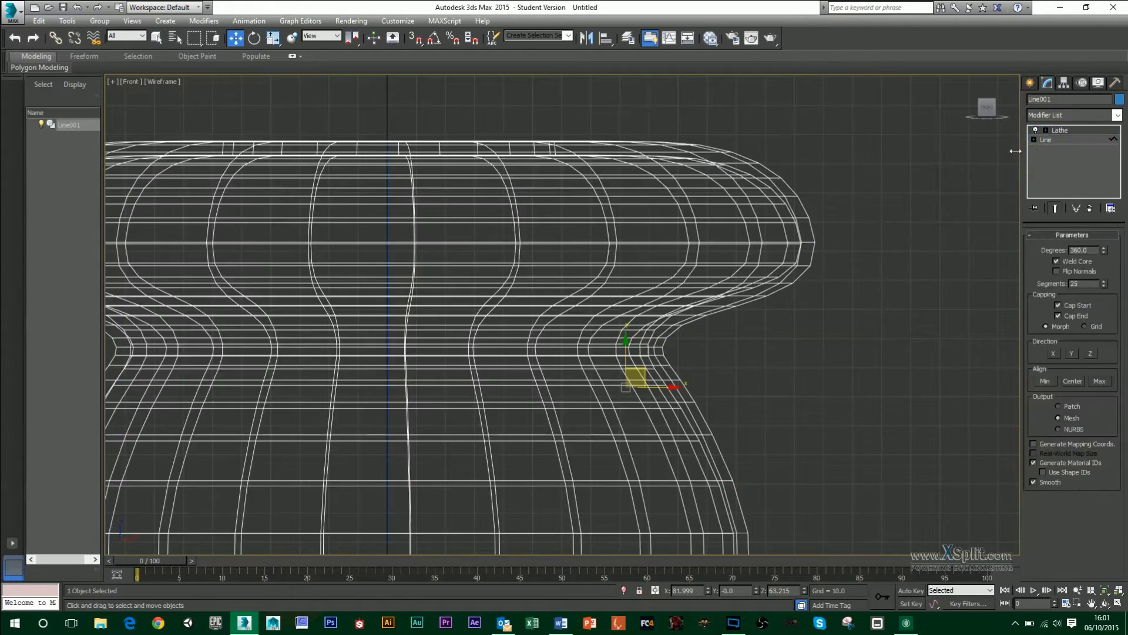
{"action": "key", "text": "alt+w"}
{"action": "key", "text": "alt+w"}
{"action": "key", "text": "alt+w"}
{"action": "key", "text": "alt+w"}
{"action": "scroll", "coordinate": [756, 383], "scroll_direction": "up", "scroll_amount": 10}
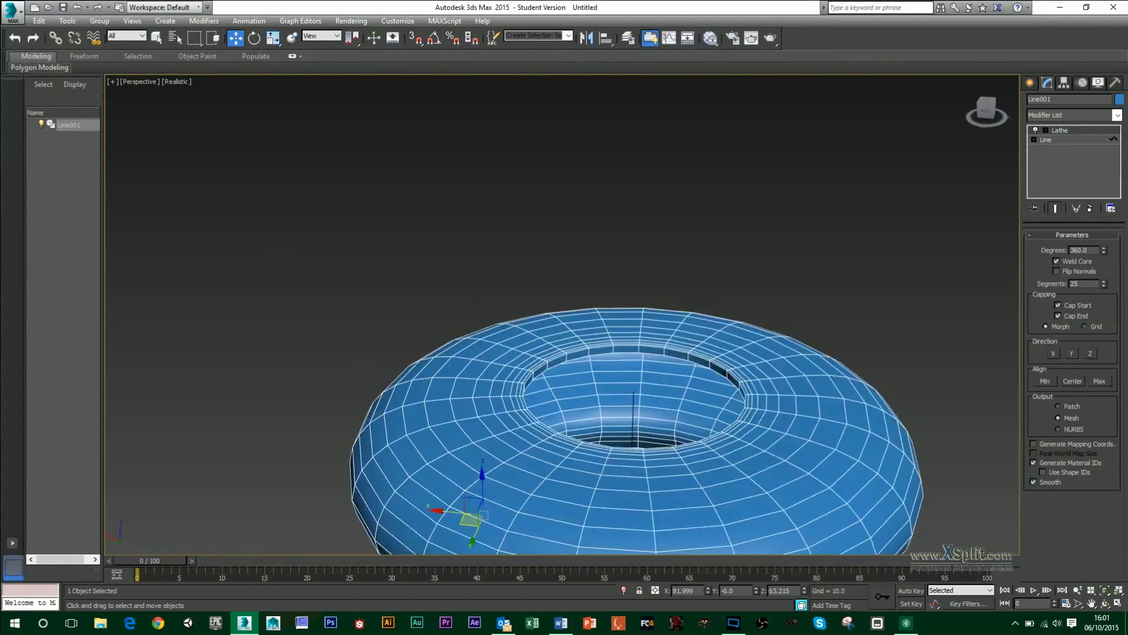
{"action": "middle_click_drag", "start_coordinate": [658, 348], "coordinate": [582, 282]}
{"action": "scroll", "coordinate": [726, 450], "scroll_direction": "down", "scroll_amount": 4}
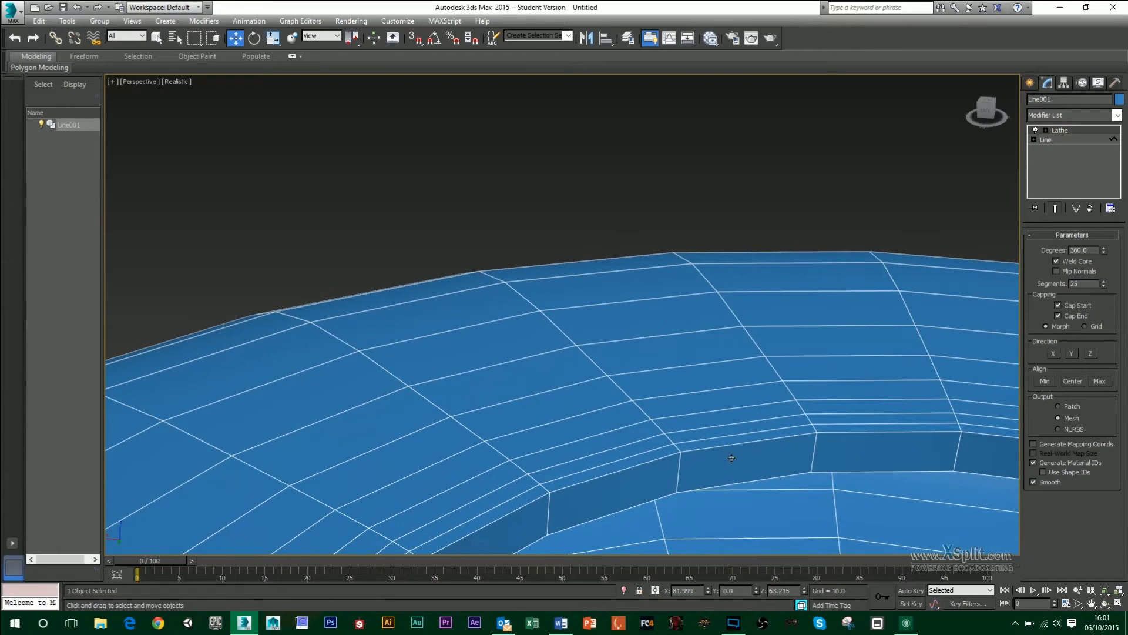
Go back to the base Line in the enlarged Front view, close up on the double-walled rim end of the profile.
{"action": "key", "text": "alt+w"}
{"action": "right_click", "coordinate": [808, 255]}
{"action": "key", "text": "alt+w"}
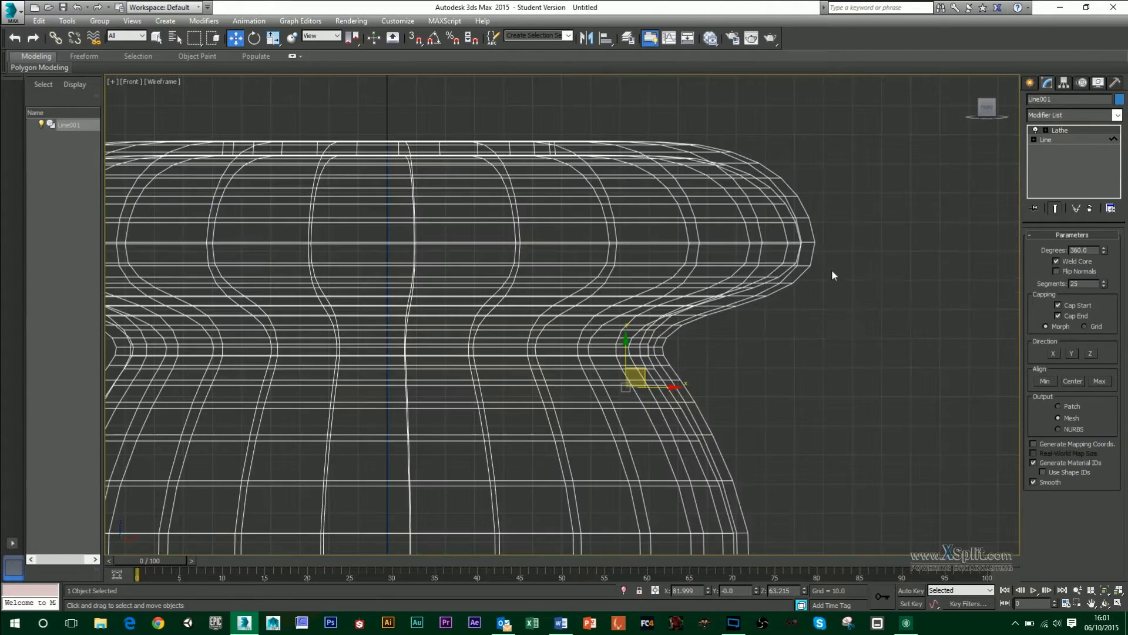
{"action": "scroll", "coordinate": [893, 284], "scroll_direction": "down", "scroll_amount": 3}
{"action": "left_click", "coordinate": [1045, 141]}
{"action": "scroll", "coordinate": [705, 200], "scroll_direction": "up", "scroll_amount": 3}
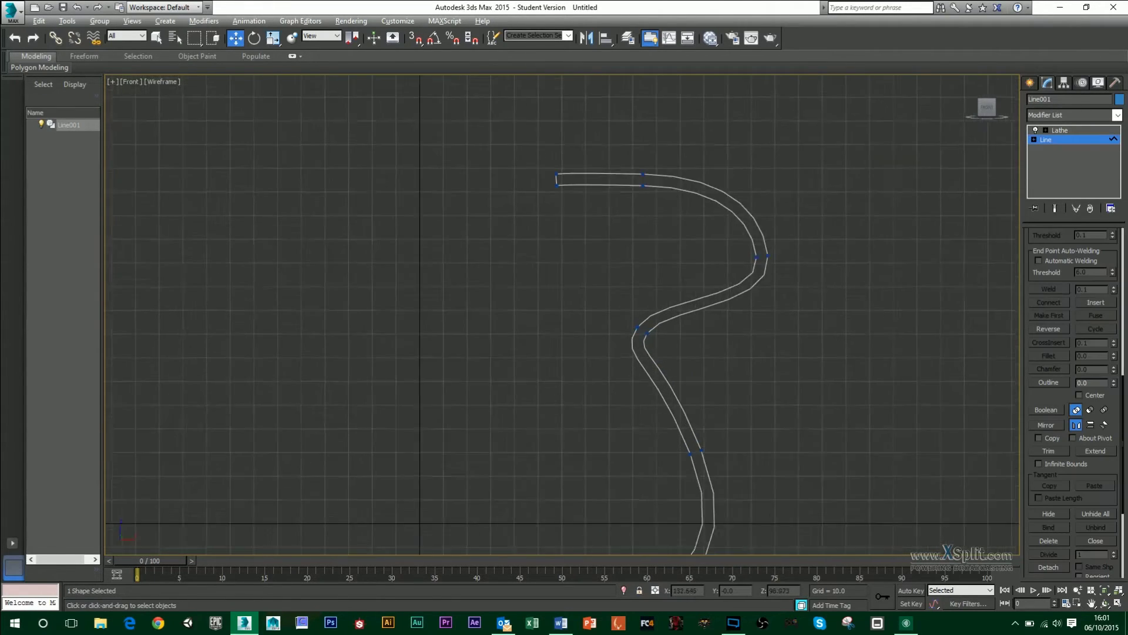
{"action": "middle_click_drag", "start_coordinate": [696, 199], "coordinate": [723, 406]}
{"action": "scroll", "coordinate": [618, 326], "scroll_direction": "up", "scroll_amount": 3}
{"action": "middle_click_drag", "start_coordinate": [685, 293], "coordinate": [691, 385]}
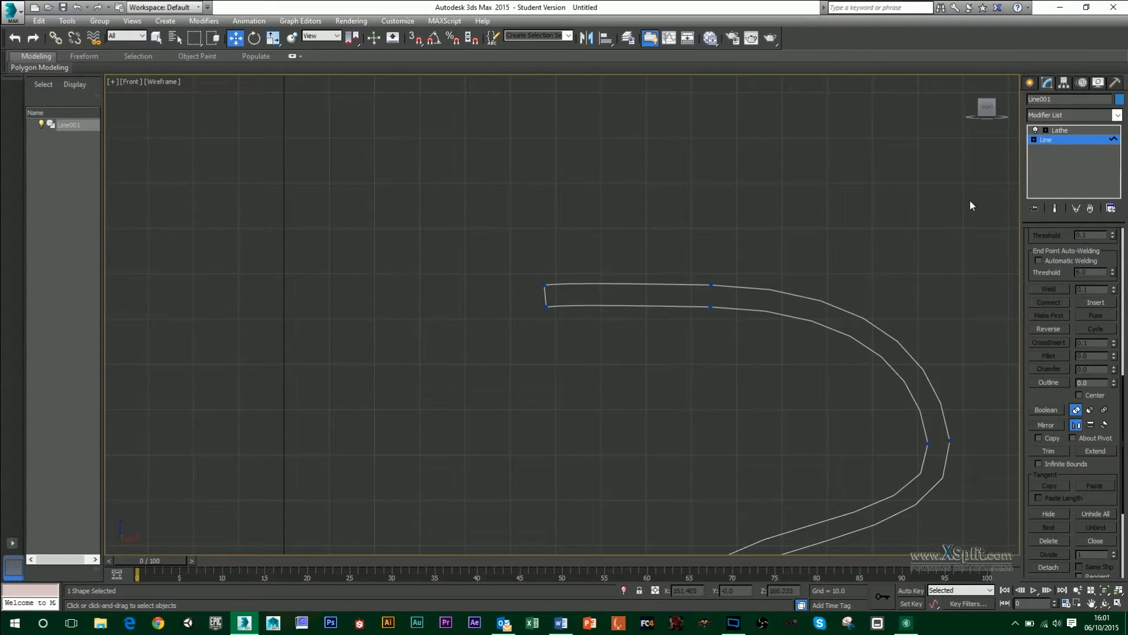
Show the end result over the base Line and enter the Line's Vertex sub-object level.
{"action": "left_click", "coordinate": [1056, 209]}
{"action": "left_click", "coordinate": [1032, 140]}
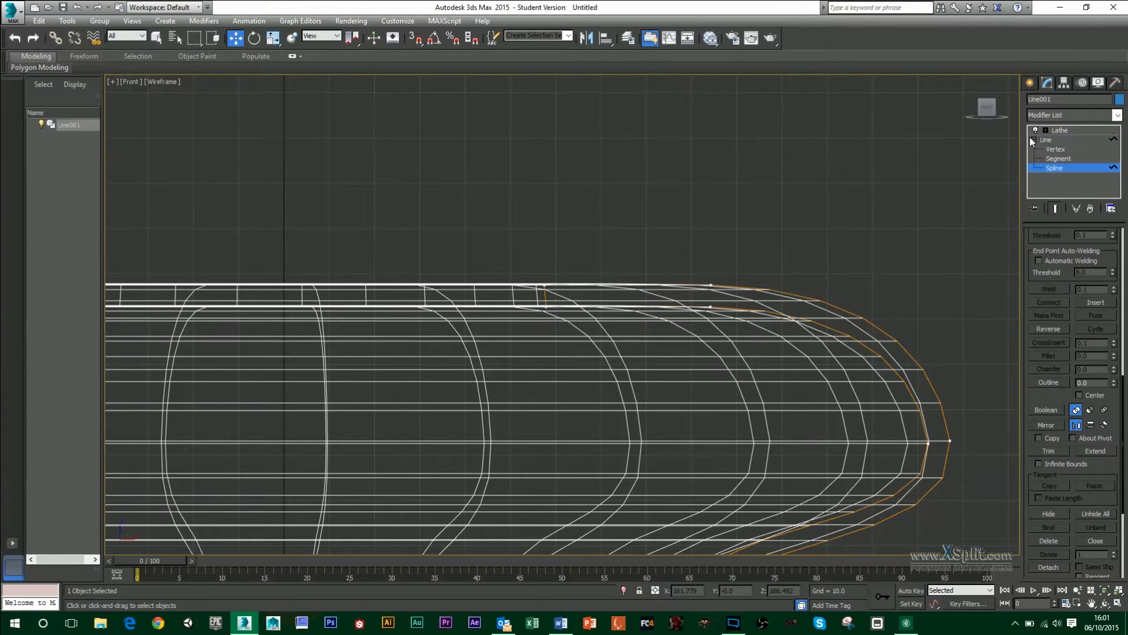
{"action": "left_click", "coordinate": [1055, 149]}
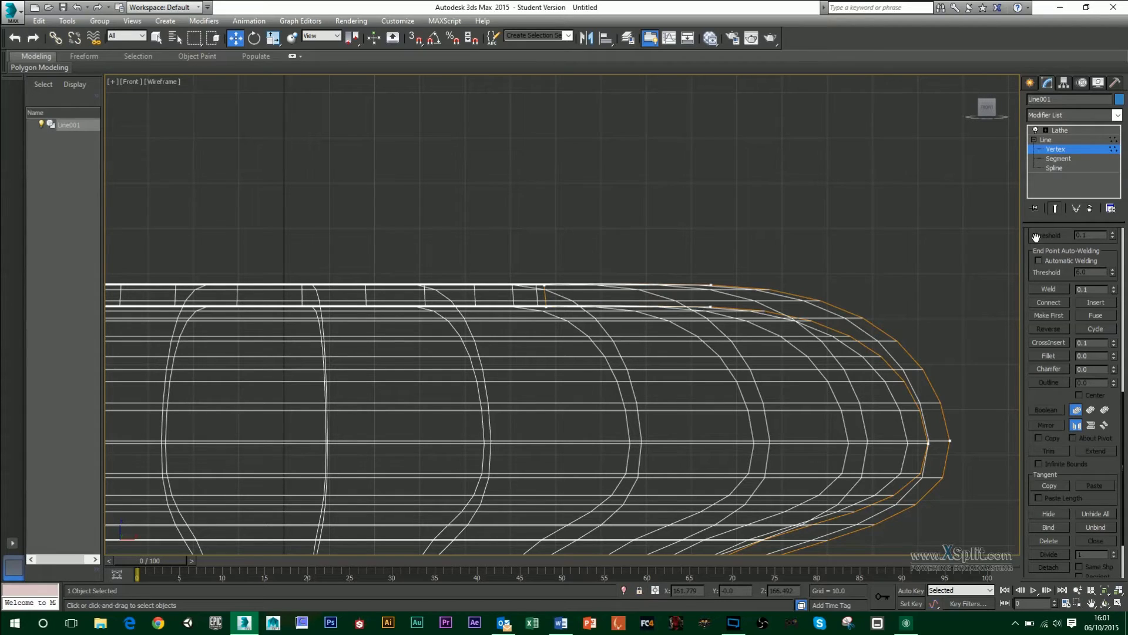
Try raising the two end vertices at the profile's rim, hide the end result, and undo the move.
{"action": "left_click_drag", "start_coordinate": [526, 240], "coordinate": [573, 141]}
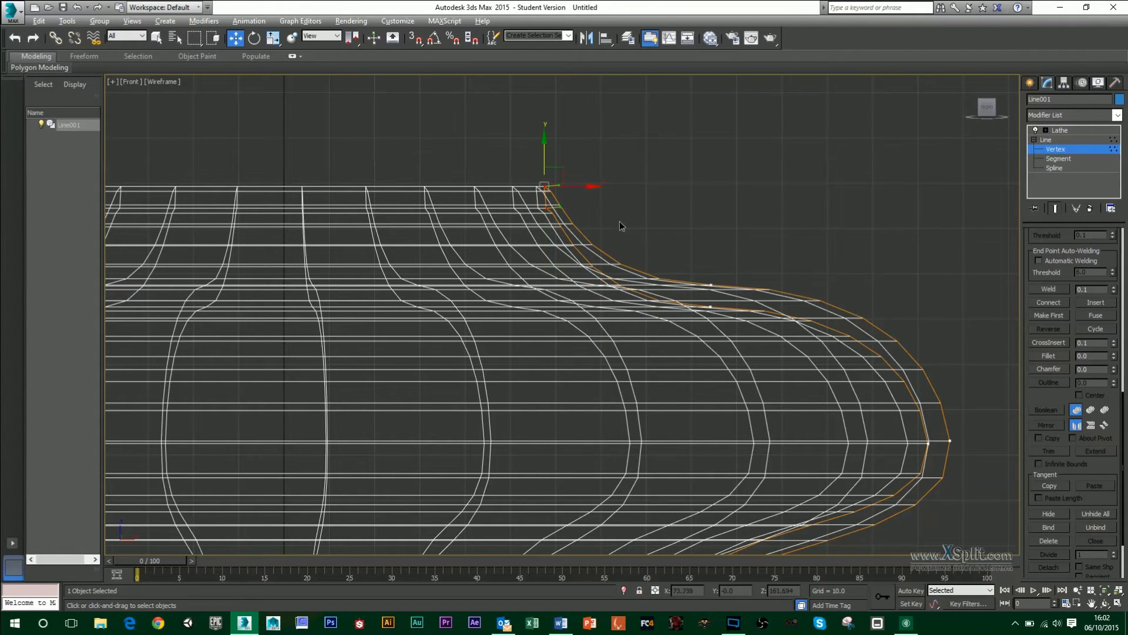
{"action": "middle_click_drag", "start_coordinate": [623, 228], "coordinate": [644, 291]}
{"action": "scroll", "coordinate": [562, 288], "scroll_direction": "up", "scroll_amount": 3}
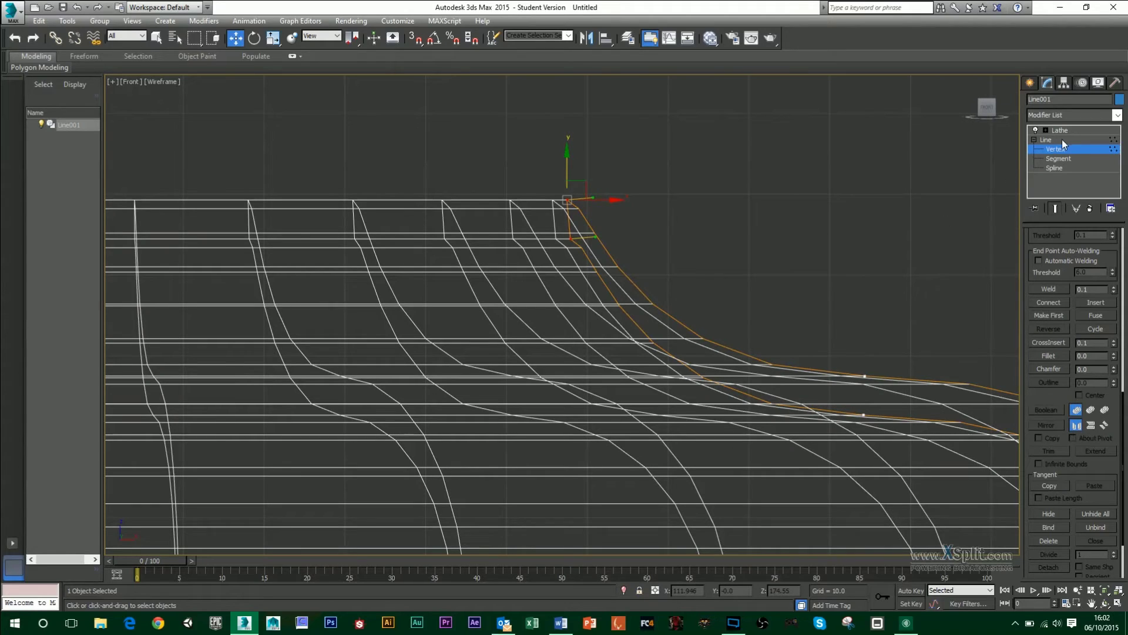
{"action": "left_click", "coordinate": [1058, 208]}
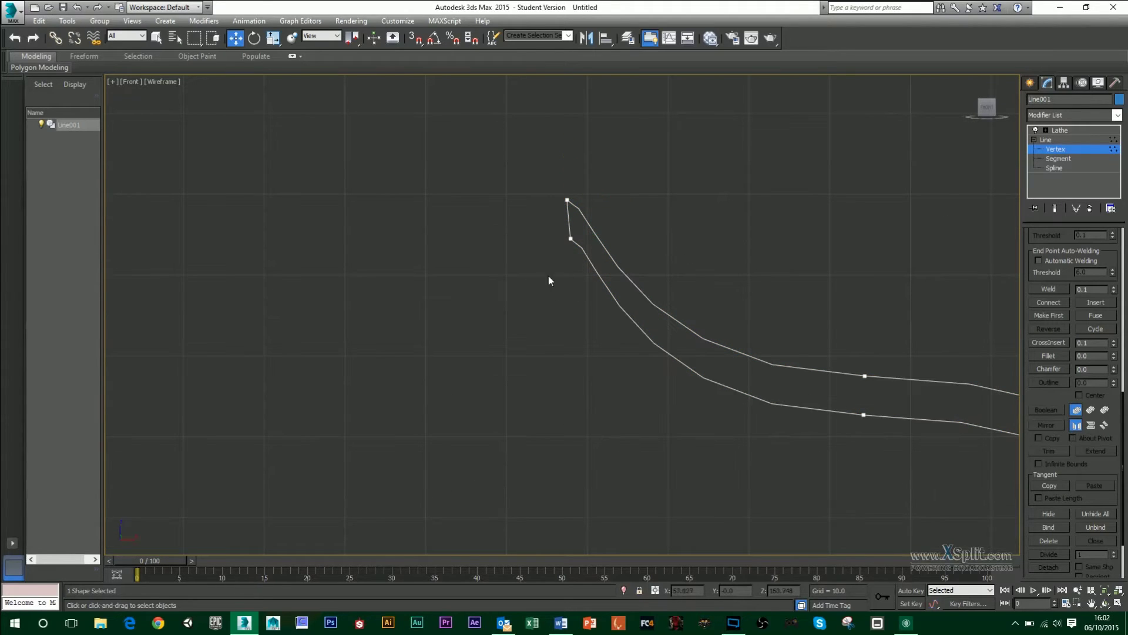
{"action": "middle_click_drag", "start_coordinate": [549, 278], "coordinate": [552, 327]}
{"action": "scroll", "coordinate": [552, 327], "scroll_direction": "up", "scroll_amount": 3}
{"action": "key", "text": "ctrl+z"}
Fillet the two corner vertices at the rim end of the outlined profile to round the vase's lip.
{"action": "scroll", "coordinate": [725, 398], "scroll_direction": "down", "scroll_amount": 1}
{"action": "middle_click_drag", "start_coordinate": [725, 398], "coordinate": [719, 273]}
{"action": "scroll", "coordinate": [629, 327], "scroll_direction": "up", "scroll_amount": 4}
{"action": "middle_click_drag", "start_coordinate": [644, 368], "coordinate": [630, 309]}
{"action": "left_click", "coordinate": [568, 317]}
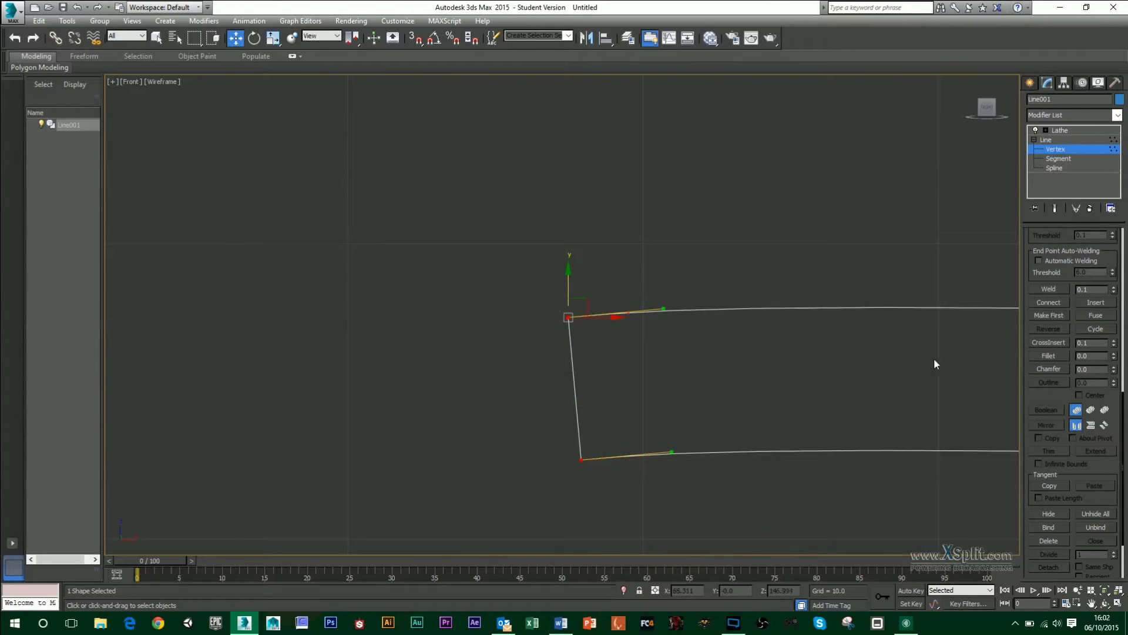
{"action": "left_click", "coordinate": [1050, 356]}
{"action": "left_click_drag", "start_coordinate": [569, 314], "coordinate": [613, 254]}
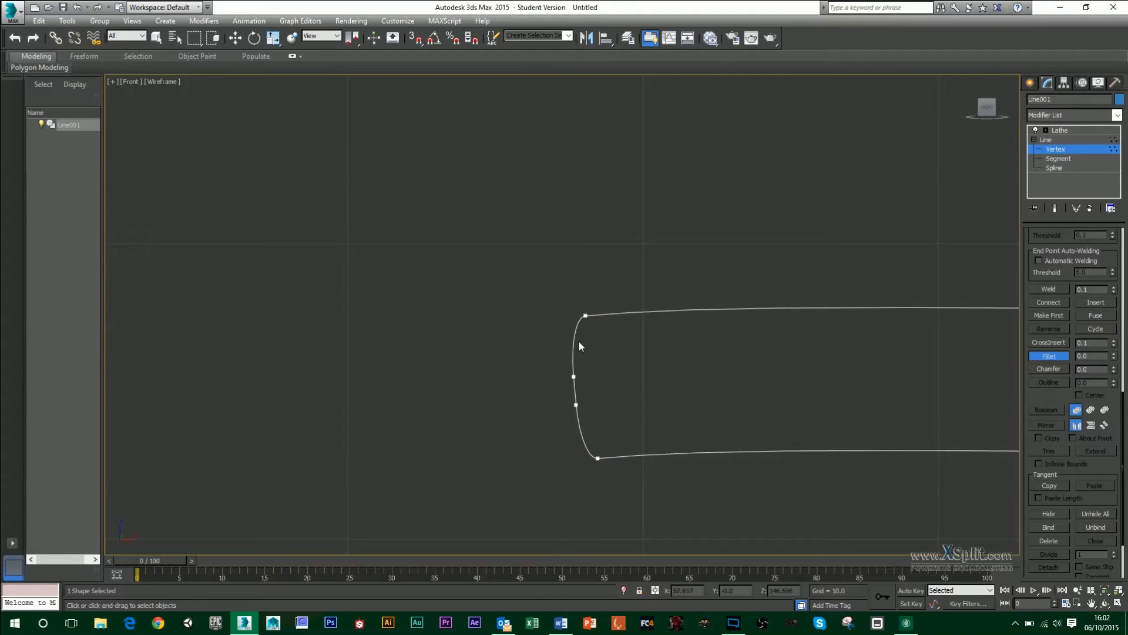
Return to the Lathe level and examine the rounded rim and the whole vase in the enlarged Perspective view.
{"action": "left_click", "coordinate": [1054, 131]}
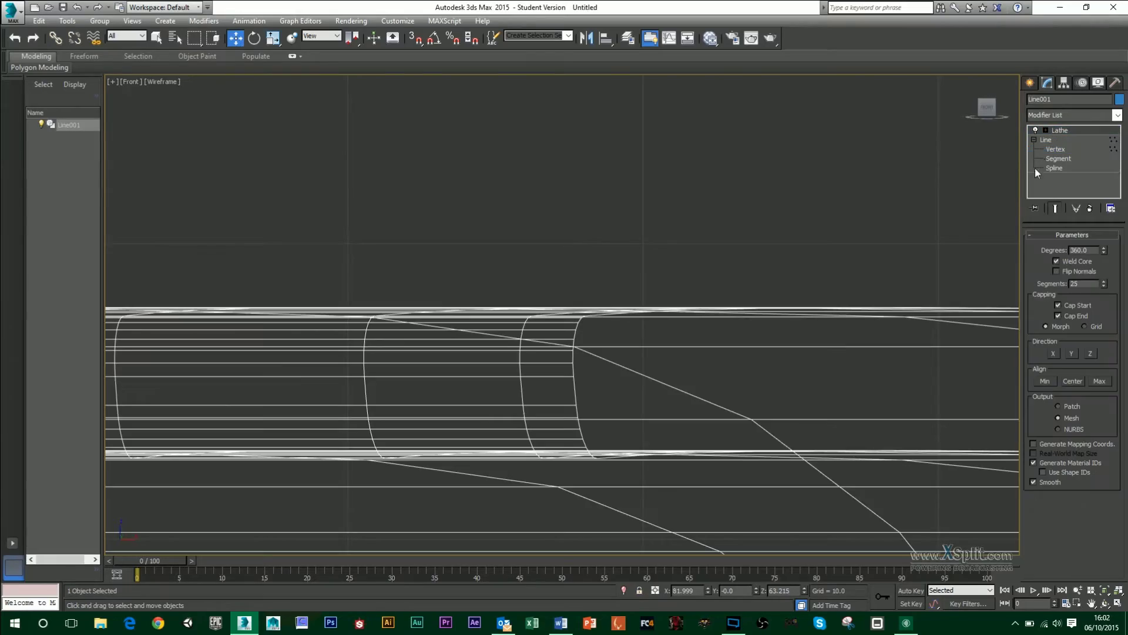
{"action": "key", "text": "alt+w"}
{"action": "left_click", "coordinate": [766, 442]}
{"action": "key", "text": "alt+w"}
{"action": "scroll", "coordinate": [765, 442], "scroll_direction": "down", "scroll_amount": 3}
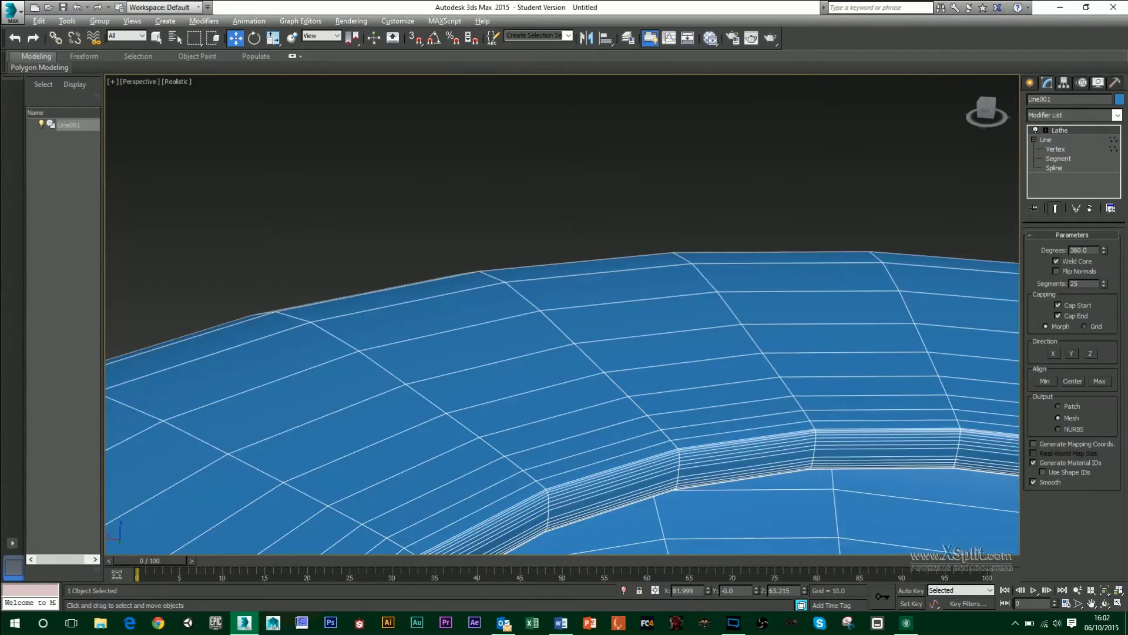
{"action": "mouse_move", "coordinate": [766, 442]}
{"action": "middle_mouse_down", "text": "alt"}
{"action": "mouse_move", "coordinate": [775, 405]}
{"action": "mouse_move", "coordinate": [758, 441]}
{"action": "mouse_move", "coordinate": [721, 459]}
{"action": "mouse_move", "coordinate": [823, 390]}
{"action": "mouse_move", "coordinate": [786, 380]}
{"action": "mouse_move", "coordinate": [750, 441]}
{"action": "middle_mouse_up", "text": "alt"}
{"action": "scroll", "coordinate": [721, 459], "scroll_direction": "down", "scroll_amount": 6}
{"action": "scroll", "coordinate": [780, 422], "scroll_direction": "down", "scroll_amount": 2}
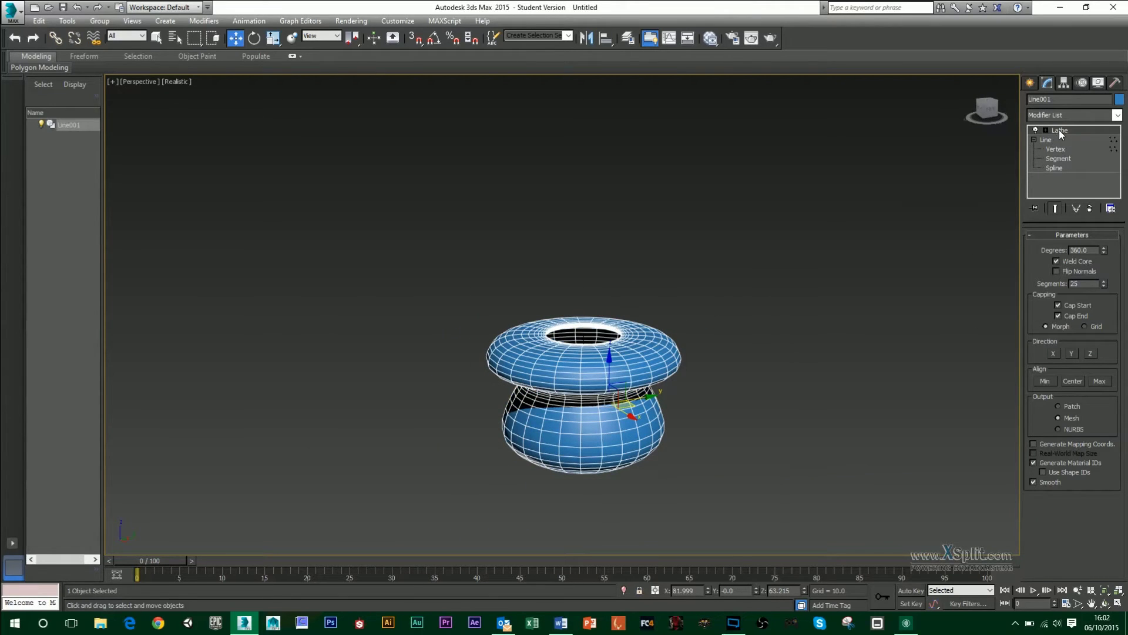
Delete the lathed vase from the scene.
{"action": "middle_click_drag", "start_coordinate": [781, 301], "coordinate": [881, 282], "text": "alt"}
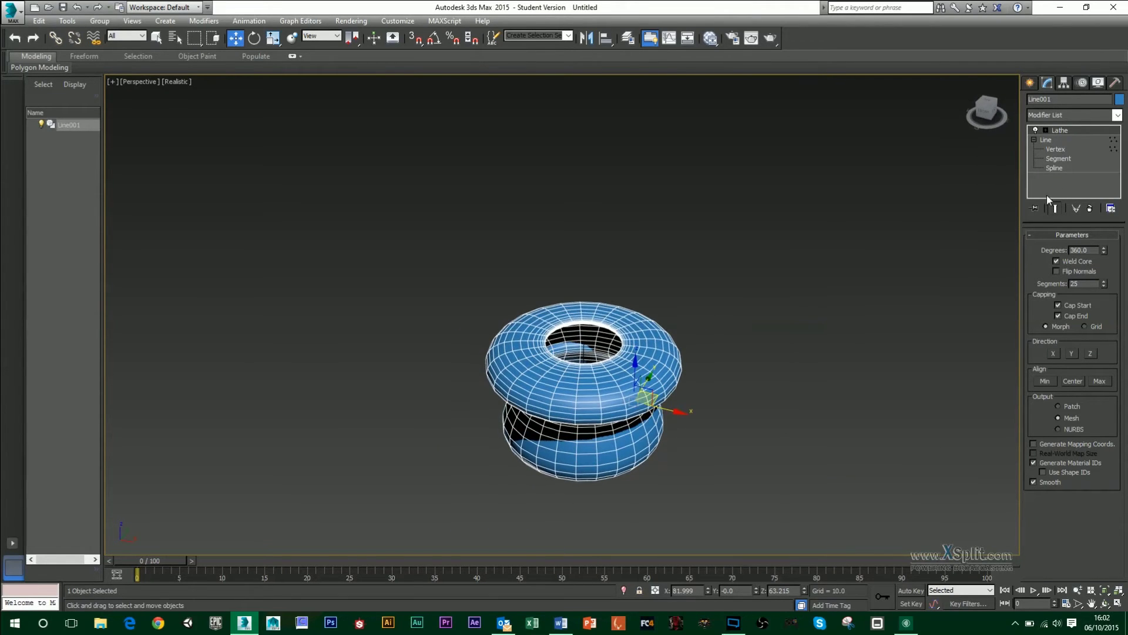
{"action": "left_click", "coordinate": [1062, 130]}
{"action": "key", "text": "Delete"}
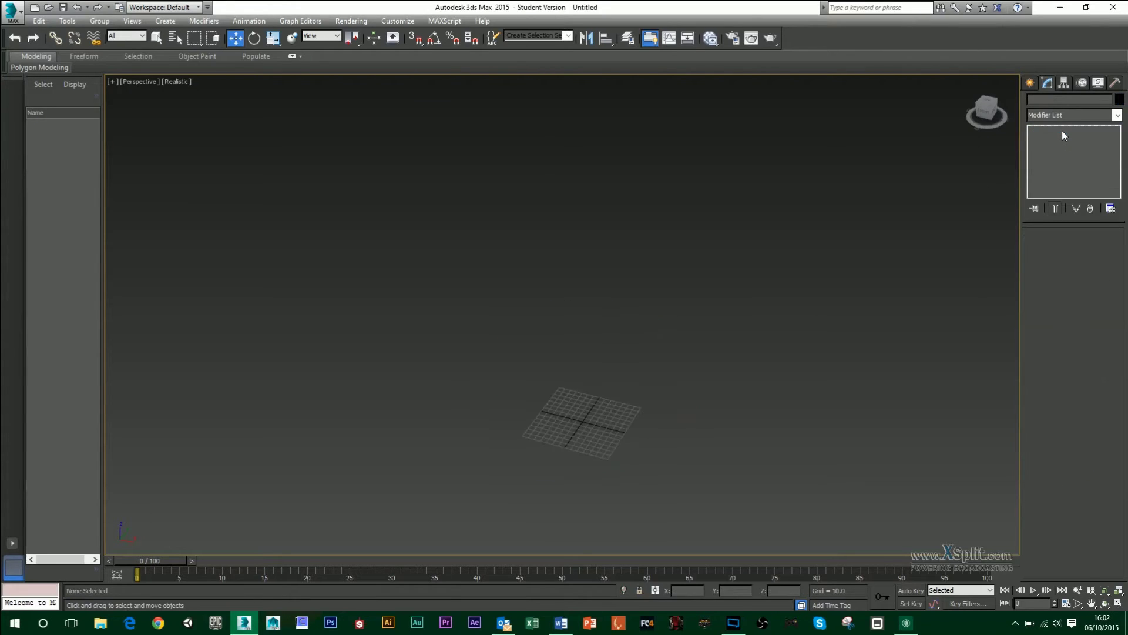
{"action": "middle_click_drag", "start_coordinate": [690, 395], "coordinate": [678, 383], "text": "alt"}
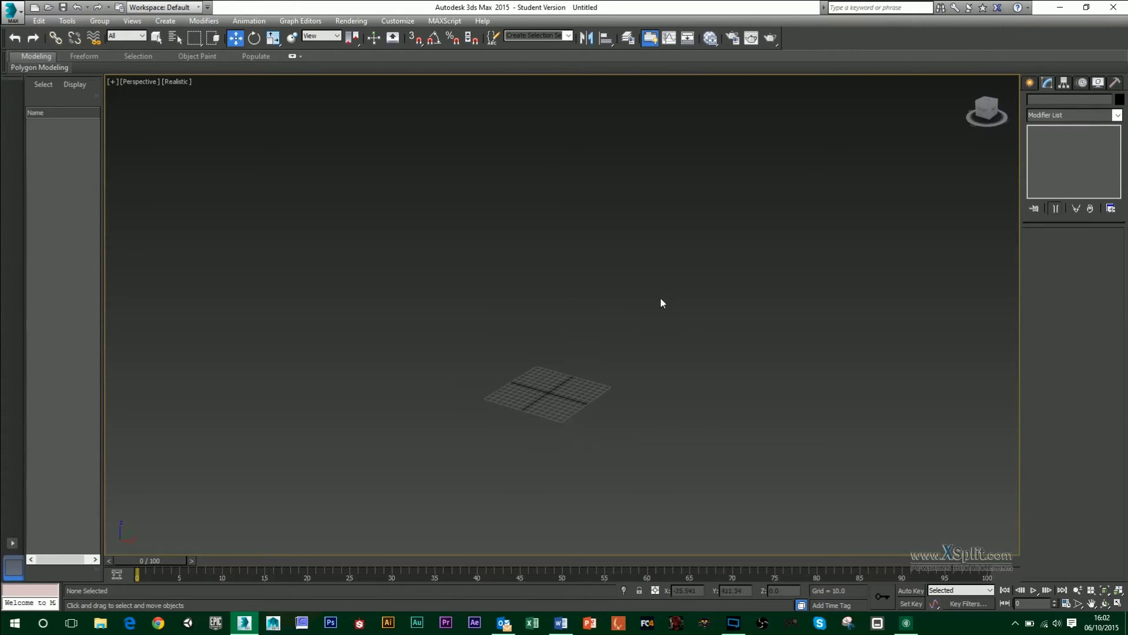
{"action": "middle_click_drag", "start_coordinate": [660, 302], "coordinate": [658, 329], "text": "alt"}
Switch to the desktop, view the Coca-Cola bottle reference photo, close it, and return to 3ds Max.
{"action": "key", "text": "super+d"}
{"action": "double_click", "coordinate": [24, 454]}
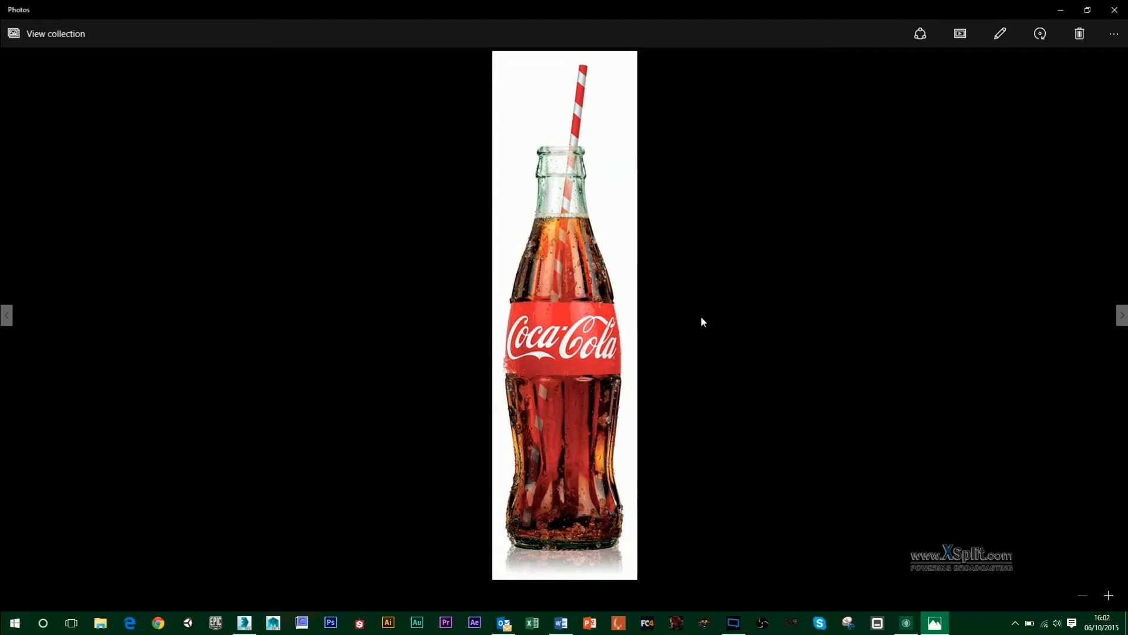
{"action": "left_click", "coordinate": [1114, 10]}
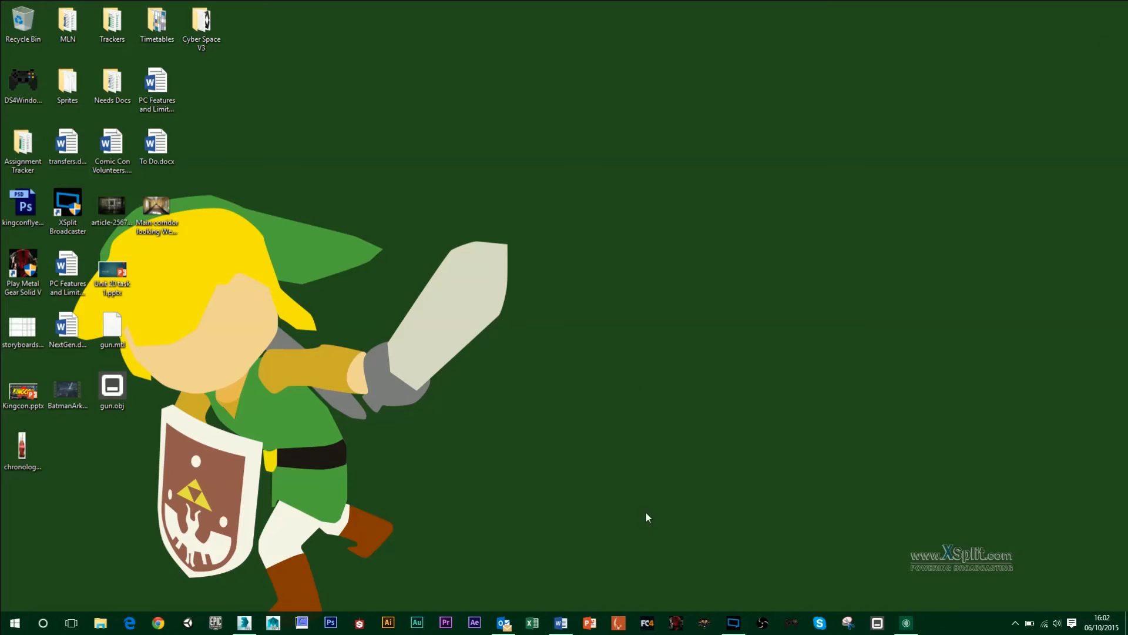
{"action": "left_click", "coordinate": [20, 454]}
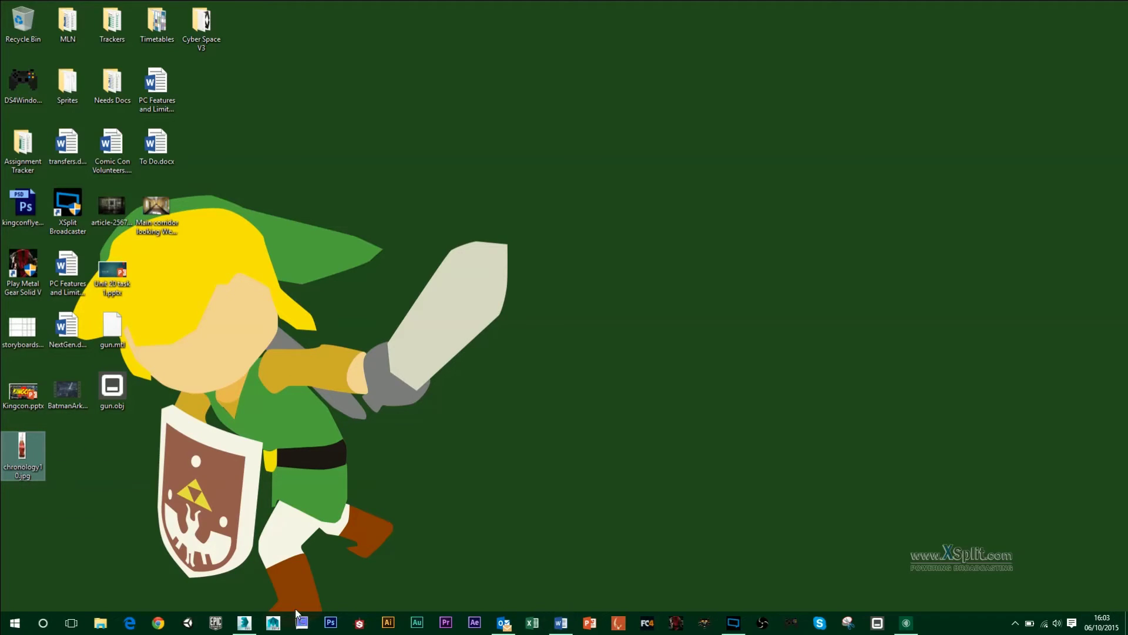
{"action": "left_click", "coordinate": [240, 624]}
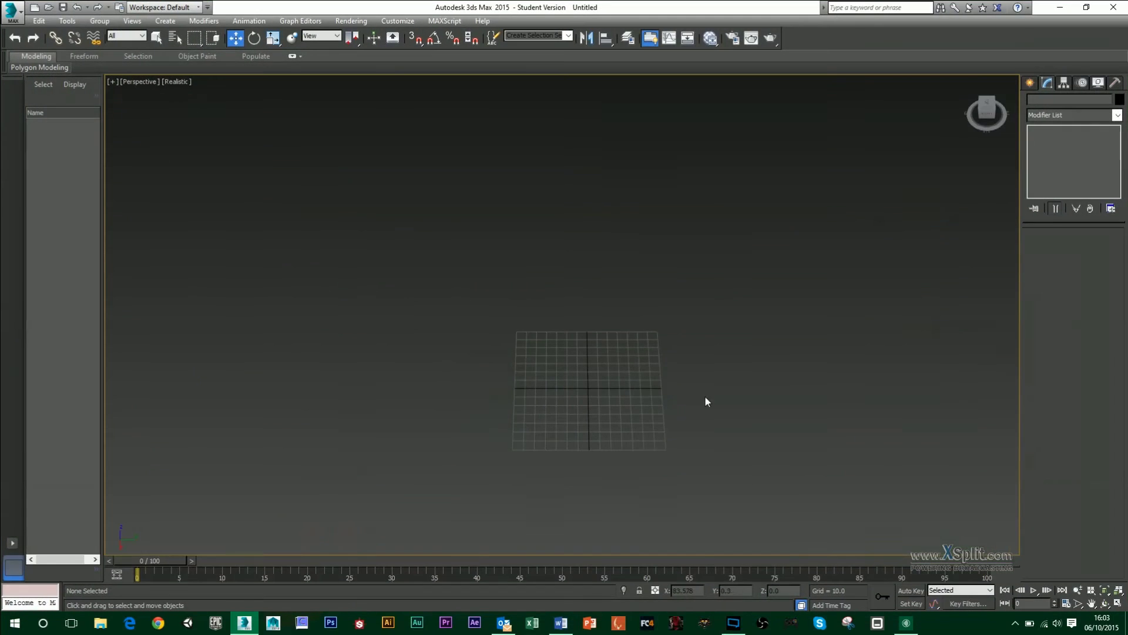
Create a standard Plane primitive about 149 units wide on the ground grid and set its length to 900.
{"action": "left_click", "coordinate": [1032, 84]}
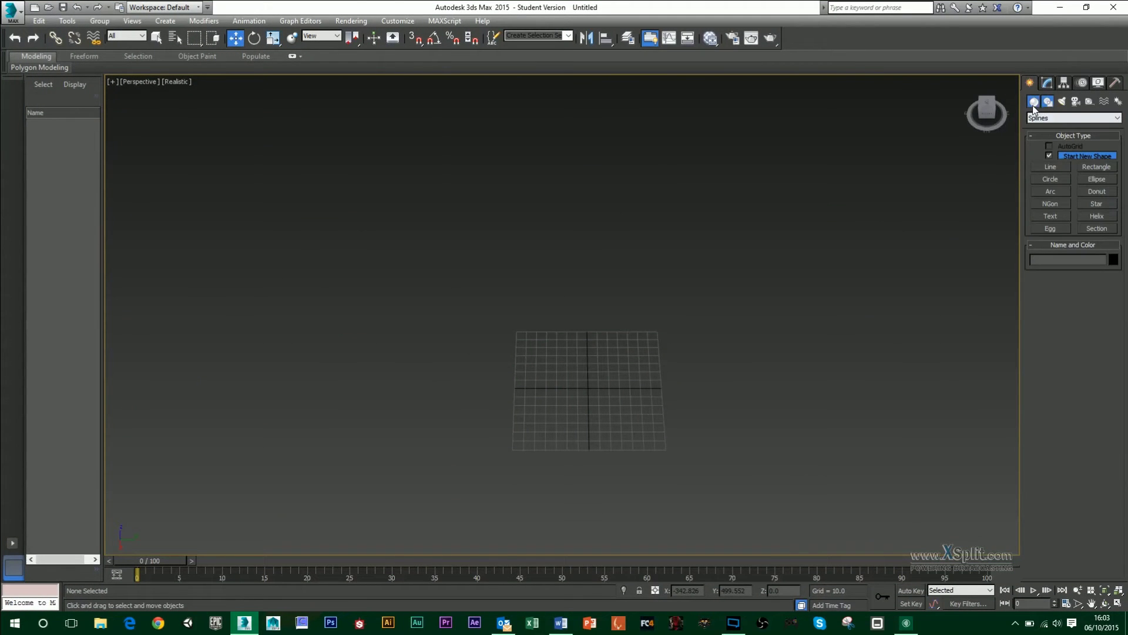
{"action": "left_click", "coordinate": [1034, 104]}
{"action": "left_click", "coordinate": [1097, 206]}
{"action": "left_click_drag", "start_coordinate": [658, 322], "coordinate": [583, 451]}
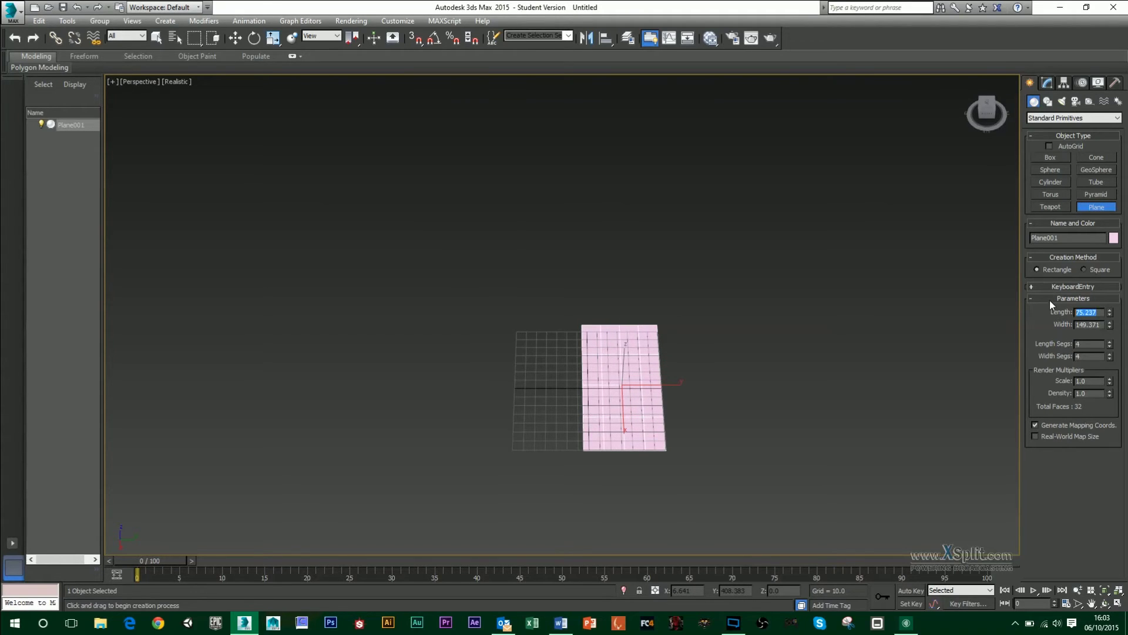
{"action": "type", "text": "900"}
{"action": "key", "text": "Return"}
Check the bottle photo's pixel dimensions on the desktop and set the plane's width to 247 in 3ds Max.
{"action": "key", "text": "super+d"}
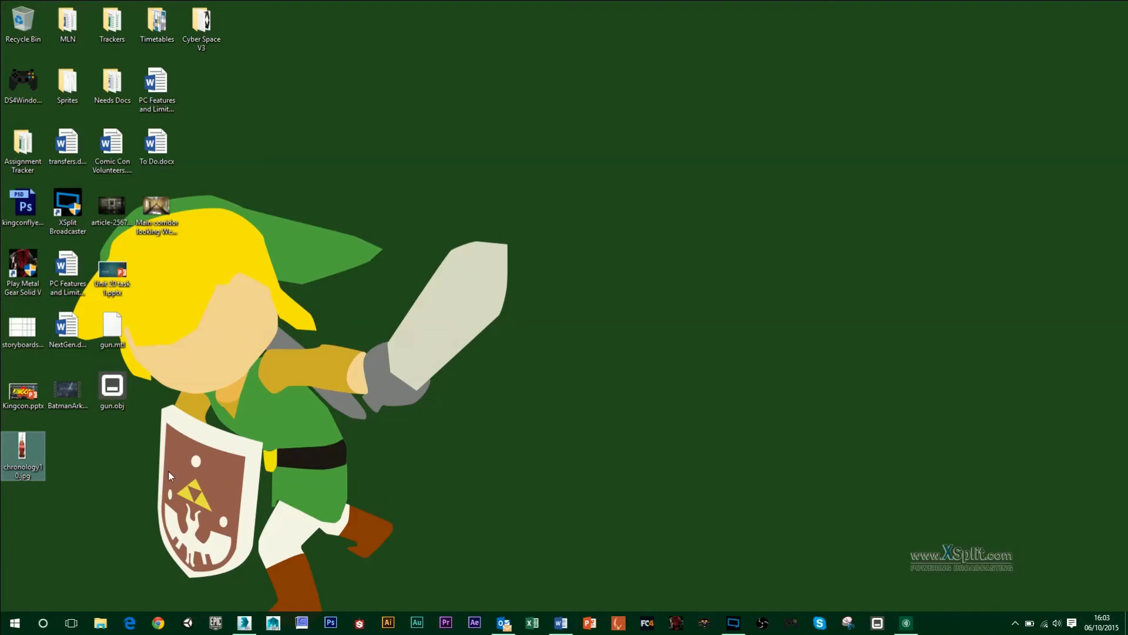
{"action": "mouse_move", "coordinate": [21, 452]}
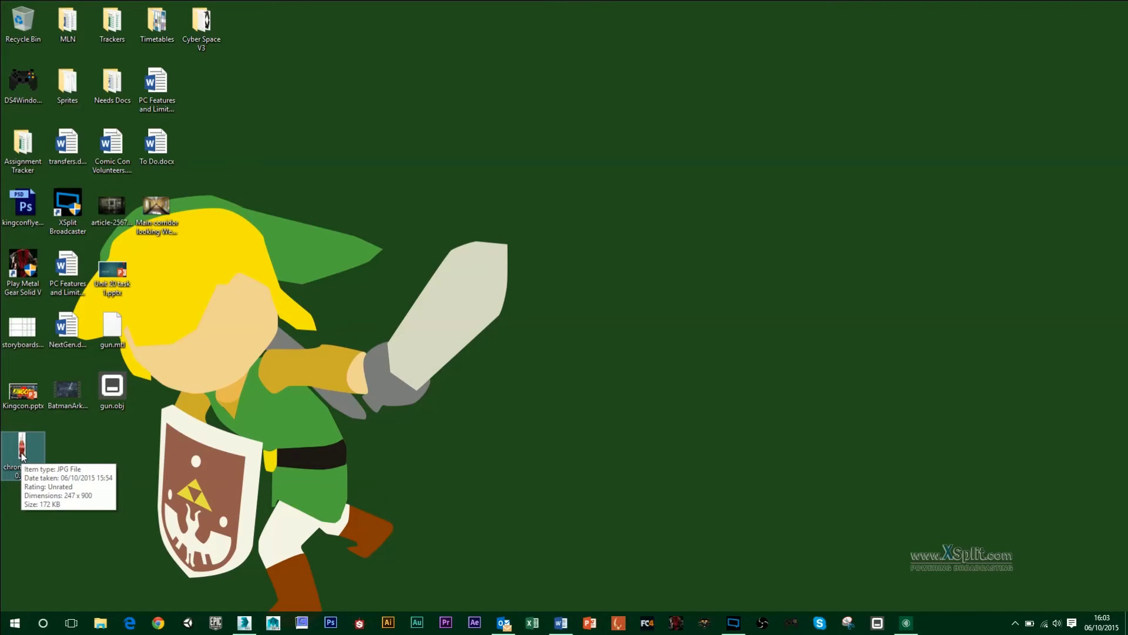
{"action": "left_click", "coordinate": [243, 622]}
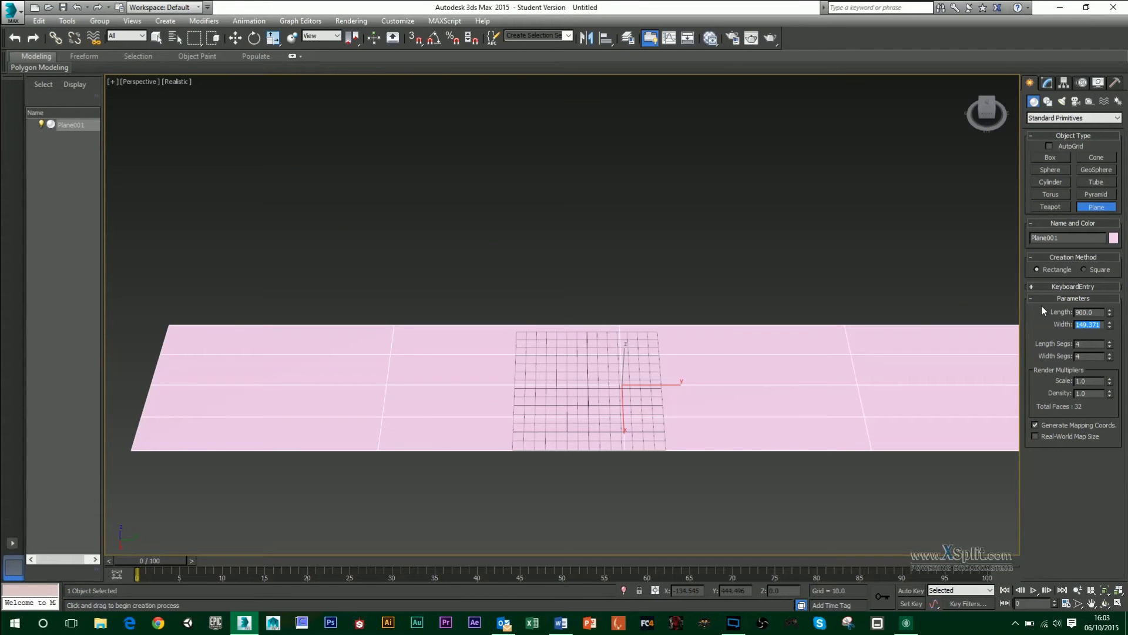
{"action": "type", "text": "247"}
{"action": "key", "text": "Return"}
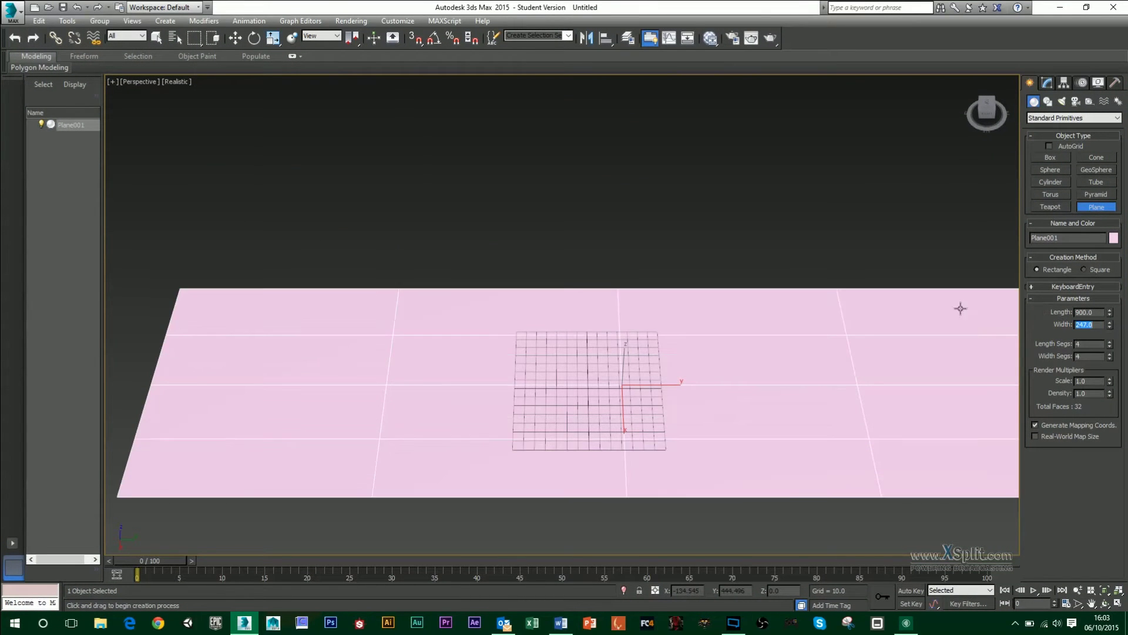
Apply the Coca-Cola bottle photo from the desktop to the plane as its texture and restore 3ds Max to full screen.
{"action": "scroll", "coordinate": [668, 346], "scroll_direction": "down", "scroll_amount": 3}
{"action": "middle_click_drag", "start_coordinate": [667, 346], "coordinate": [543, 6], "text": "alt"}
{"action": "left_click_drag", "start_coordinate": [543, 6], "coordinate": [670, 81]}
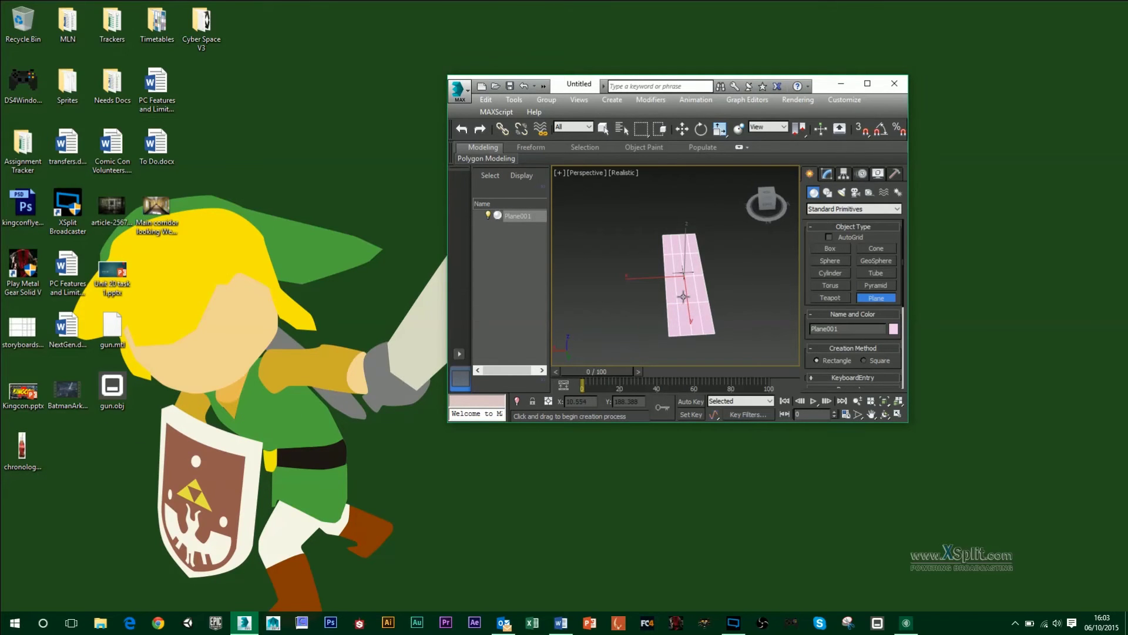
{"action": "left_click_drag", "start_coordinate": [683, 296], "coordinate": [683, 297]}
{"action": "left_click", "coordinate": [868, 83]}
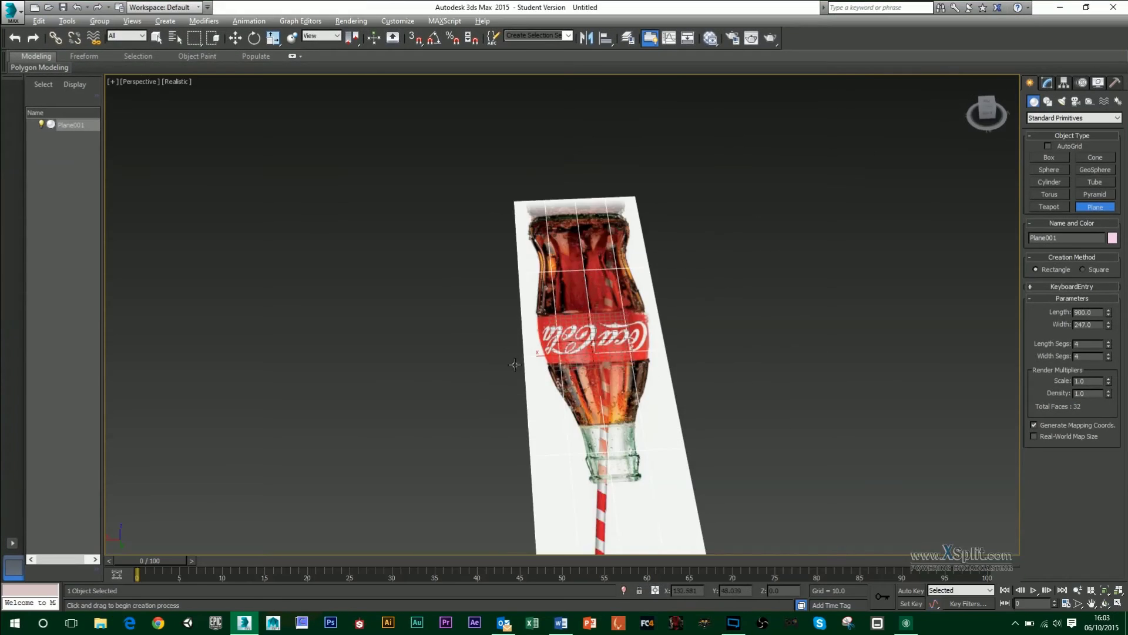
Show the Top view full size with Shaded display and hide its grid.
{"action": "middle_click_drag", "start_coordinate": [514, 364], "coordinate": [687, 407], "text": "alt"}
{"action": "scroll", "coordinate": [687, 388], "scroll_direction": "down", "scroll_amount": 3}
{"action": "middle_click_drag", "start_coordinate": [666, 324], "coordinate": [725, 367], "text": "alt"}
{"action": "key", "text": "alt+w"}
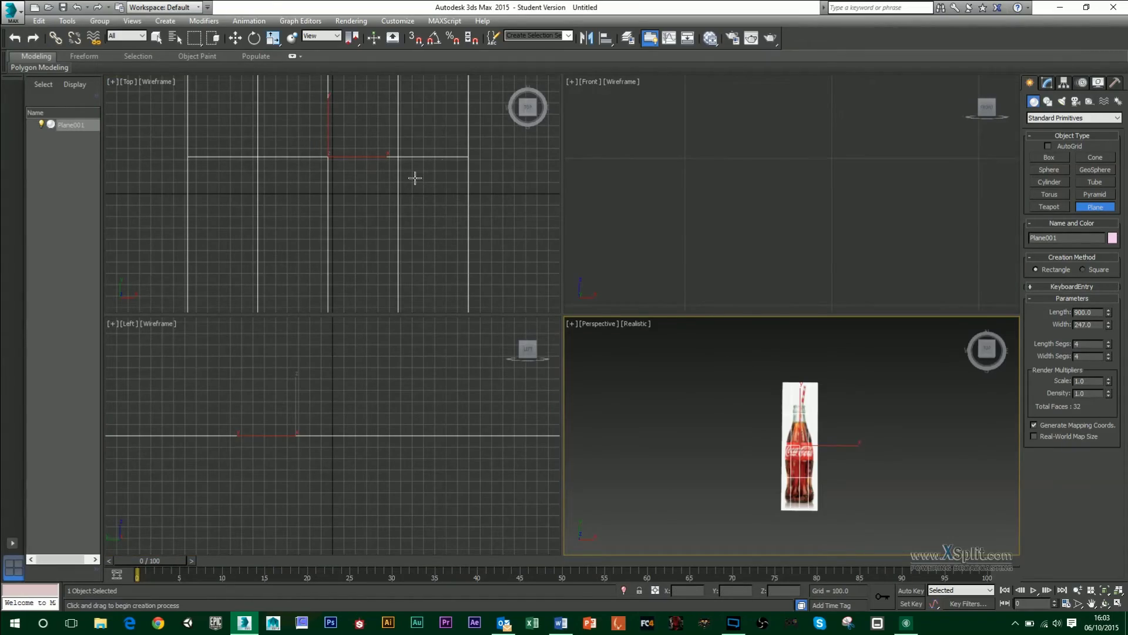
{"action": "key", "text": "alt+w"}
{"action": "scroll", "coordinate": [531, 234], "scroll_direction": "down", "scroll_amount": 4}
{"action": "middle_click_drag", "start_coordinate": [556, 286], "coordinate": [585, 307]}
{"action": "scroll", "coordinate": [557, 318], "scroll_direction": "up", "scroll_amount": 2}
{"action": "scroll", "coordinate": [593, 322], "scroll_direction": "down", "scroll_amount": 1}
{"action": "left_click", "coordinate": [170, 82]}
{"action": "left_click", "coordinate": [183, 106]}
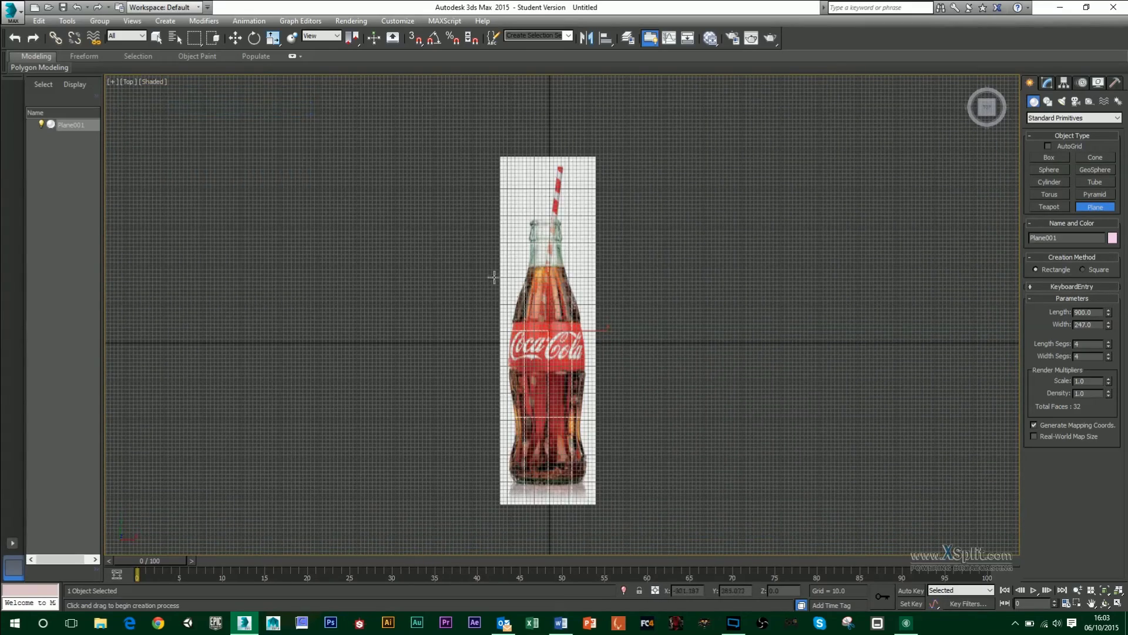
{"action": "scroll", "coordinate": [531, 396], "scroll_direction": "up", "scroll_amount": 5}
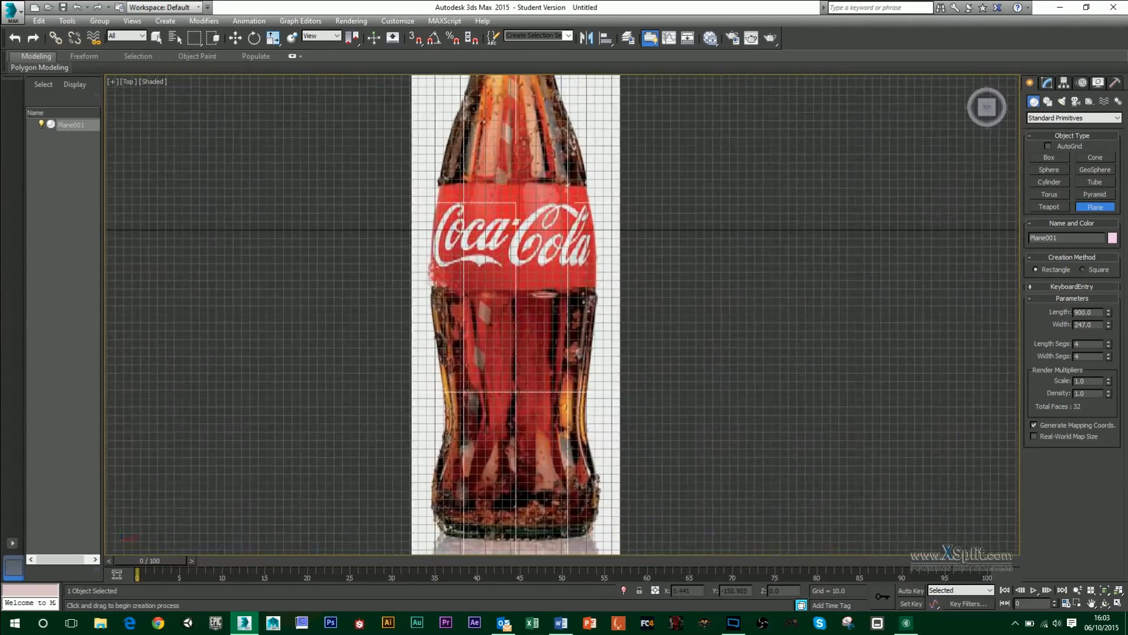
{"action": "key", "text": "g"}
Start a Line spline at the centre of the bottle's base and trace the bottom edge and rounded right corner.
{"action": "scroll", "coordinate": [509, 413], "scroll_direction": "up", "scroll_amount": 2}
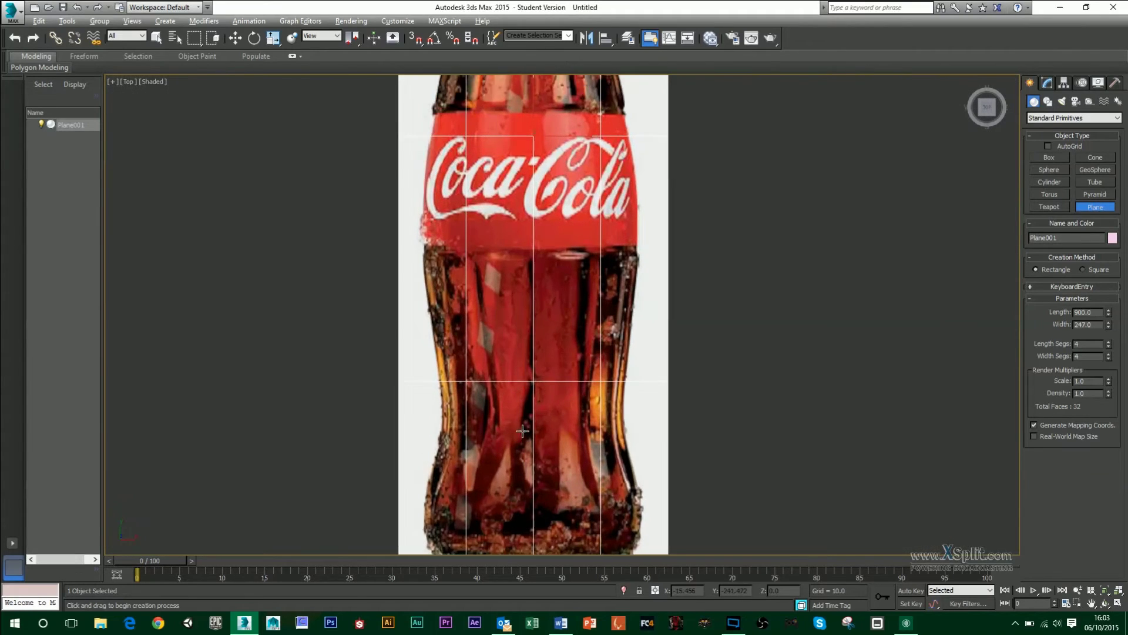
{"action": "middle_click_drag", "start_coordinate": [509, 413], "coordinate": [506, 322]}
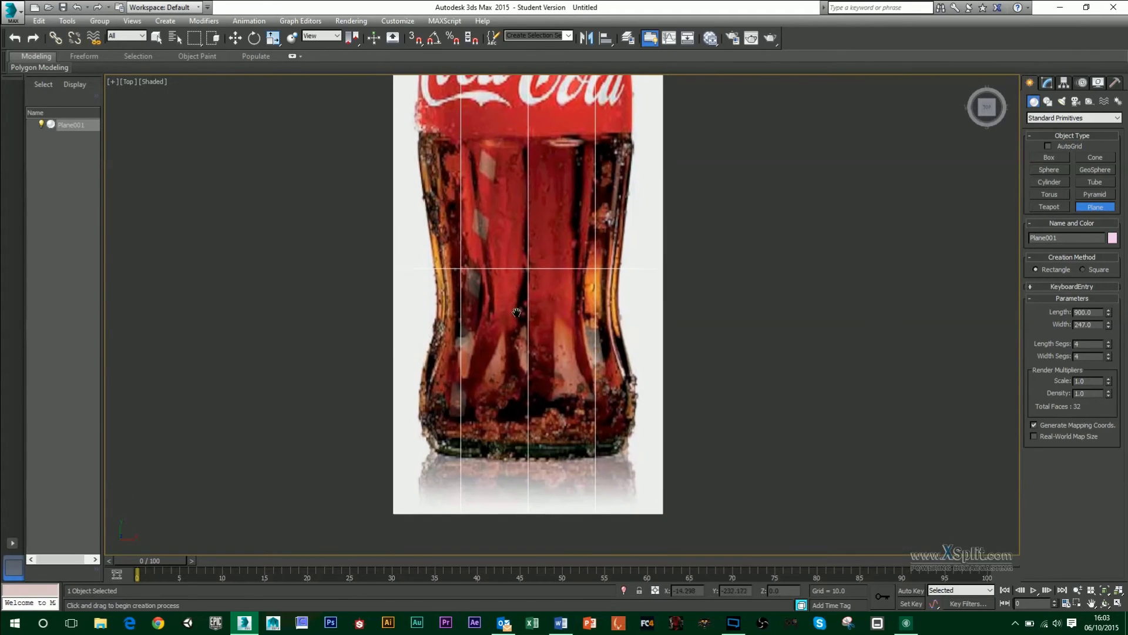
{"action": "left_click", "coordinate": [1047, 102]}
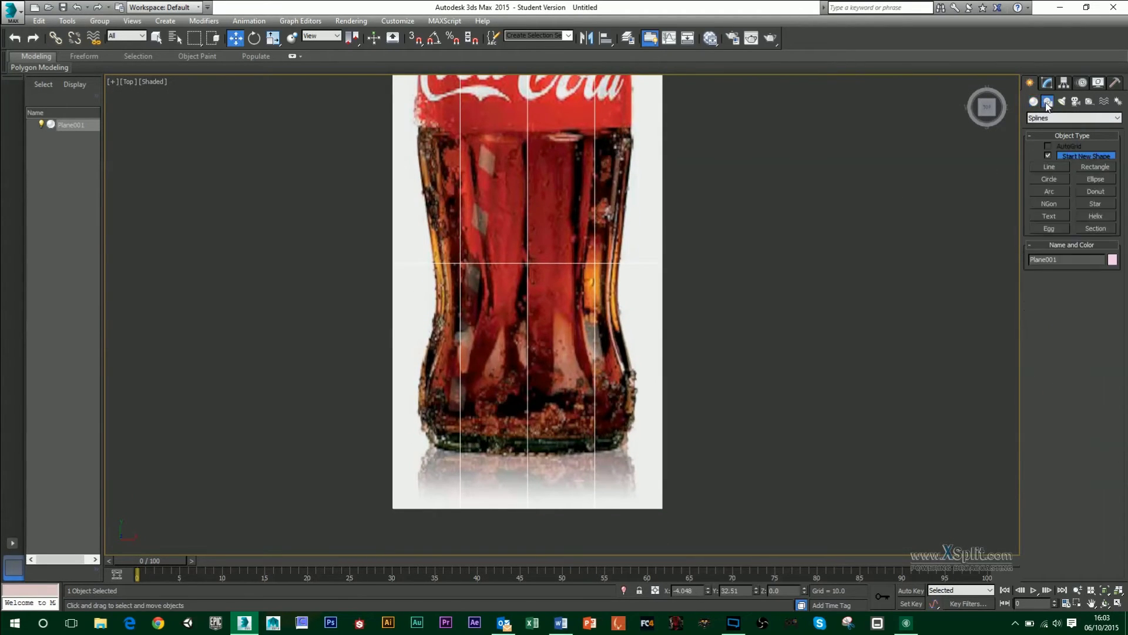
{"action": "left_click", "coordinate": [1052, 166]}
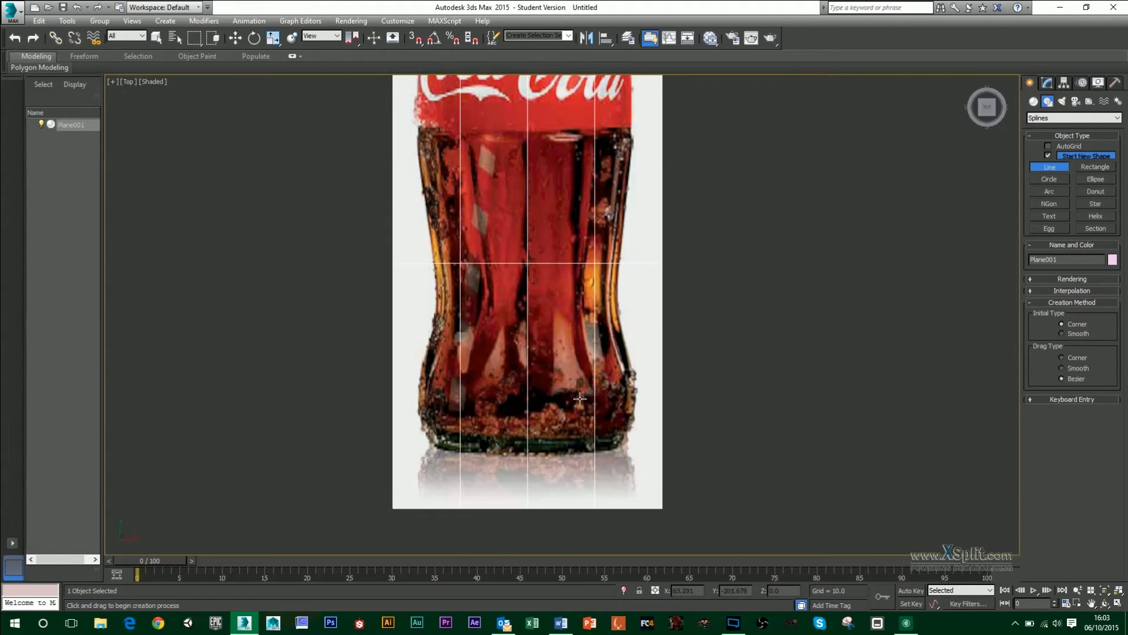
{"action": "middle_click_drag", "start_coordinate": [578, 401], "coordinate": [574, 326]}
{"action": "scroll", "coordinate": [549, 329], "scroll_direction": "up", "scroll_amount": 4}
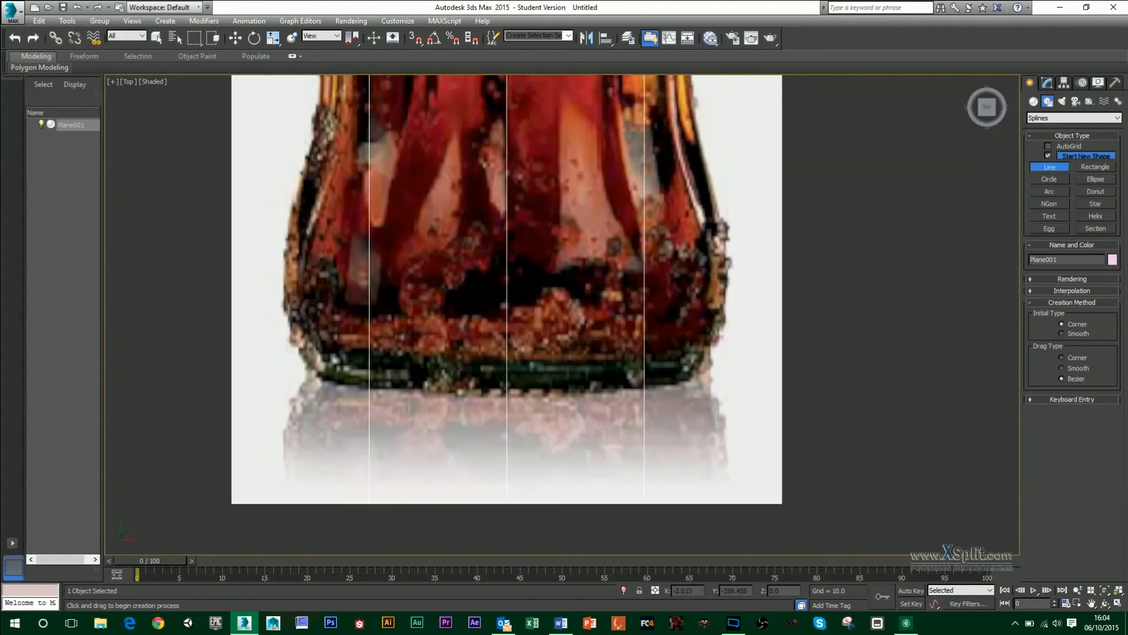
{"action": "scroll", "coordinate": [494, 399], "scroll_direction": "up", "scroll_amount": 1}
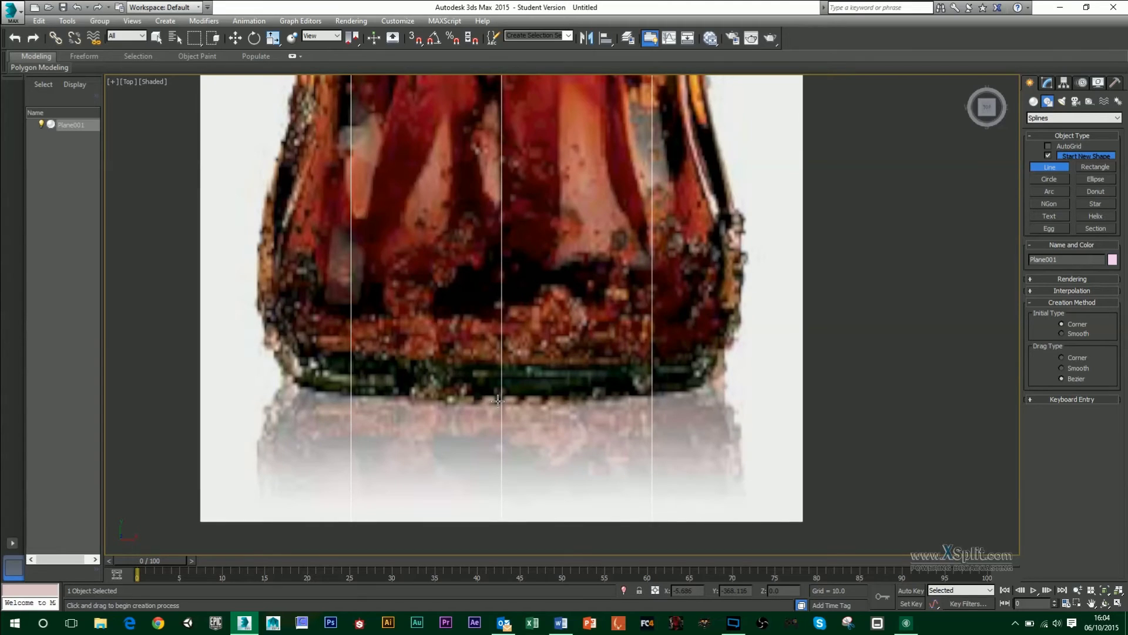
{"action": "left_click", "coordinate": [493, 399]}
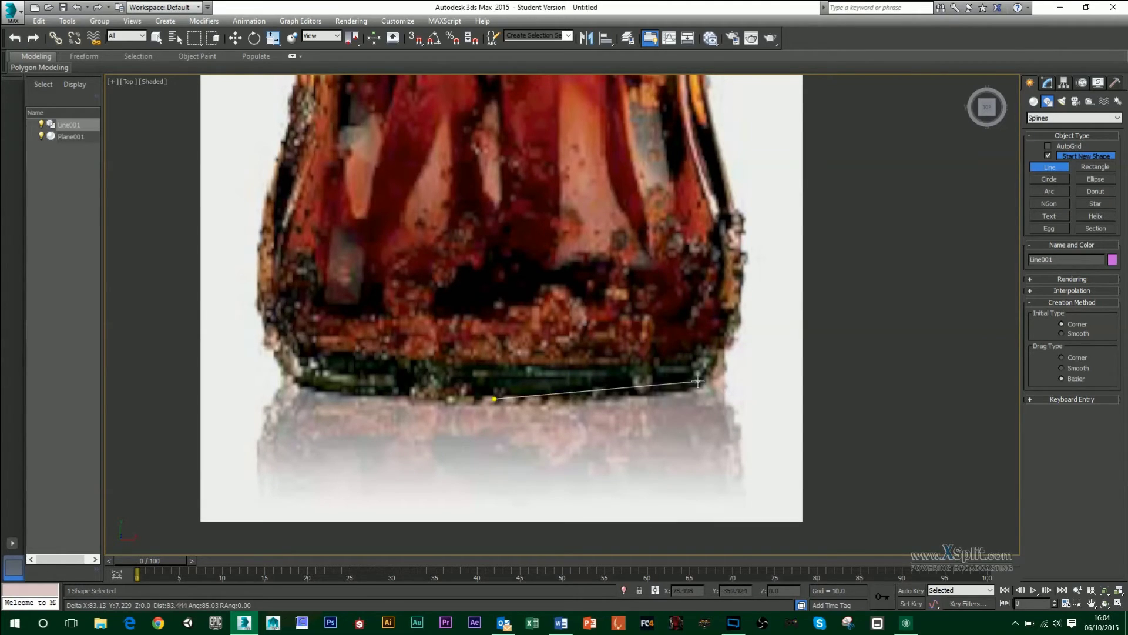
{"action": "left_click_drag", "start_coordinate": [693, 385], "coordinate": [699, 377]}
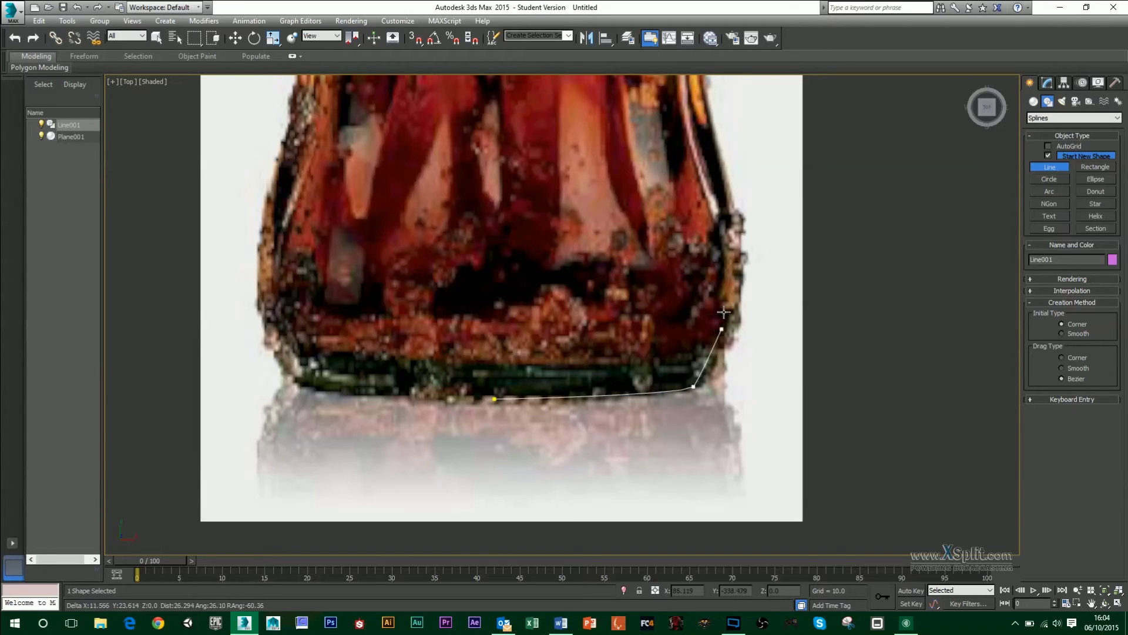
{"action": "left_click", "coordinate": [733, 264]}
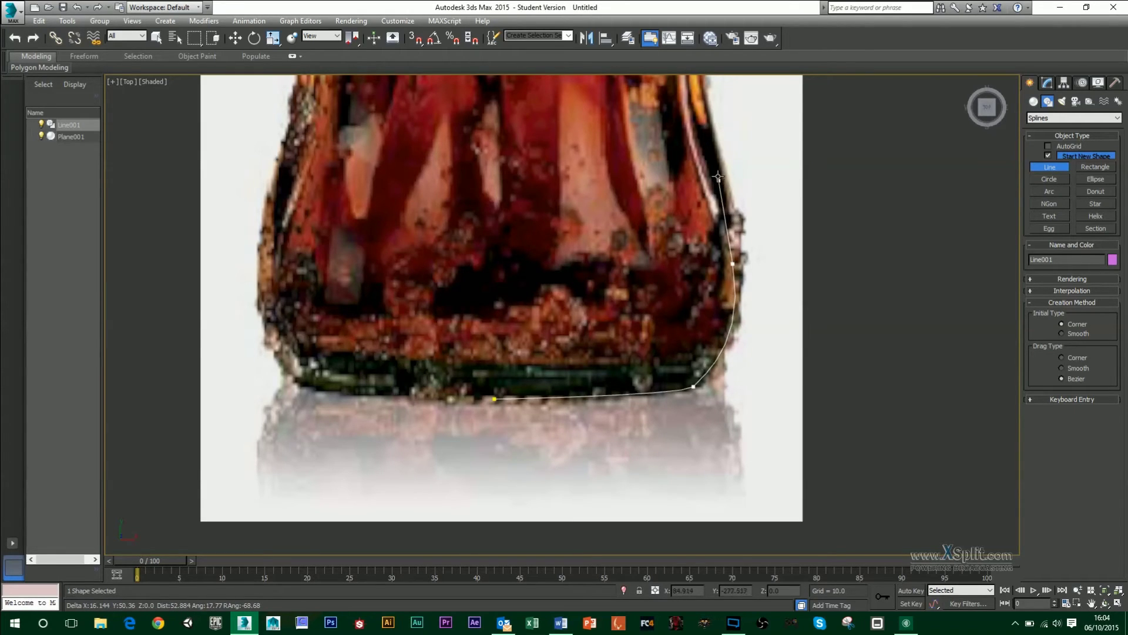
Continue the line up the bottle's right side, past the narrow waist to the lower edge of the red label.
{"action": "middle_click_drag", "start_coordinate": [694, 102], "coordinate": [665, 456]}
{"action": "left_click", "coordinate": [673, 201]}
{"action": "left_click", "coordinate": [679, 221]}
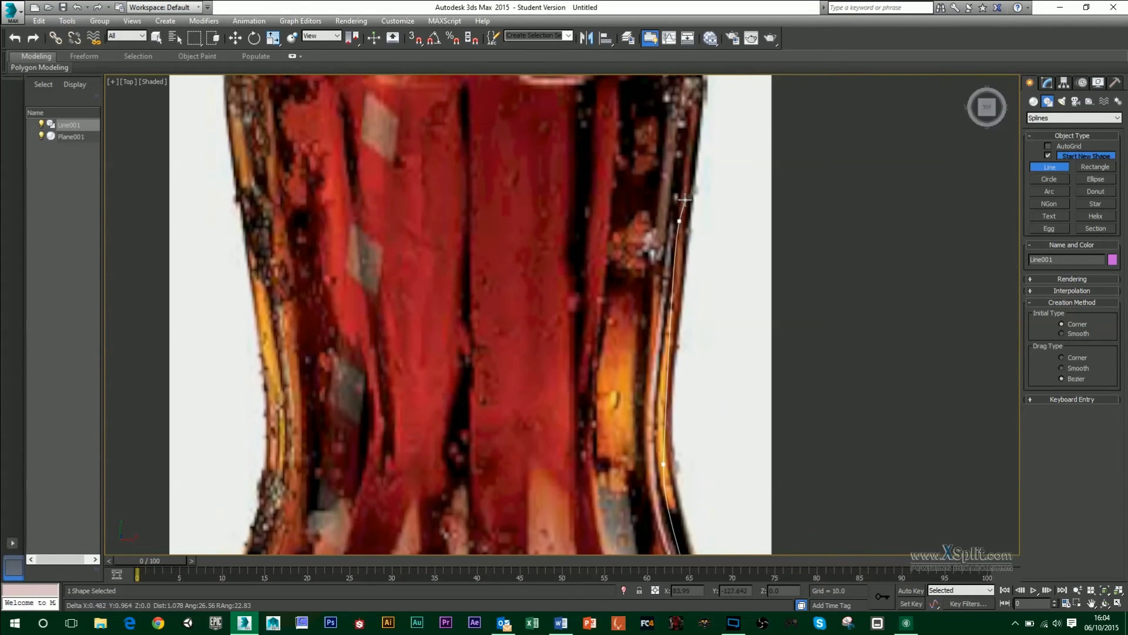
{"action": "middle_click_drag", "start_coordinate": [684, 200], "coordinate": [682, 378]}
{"action": "left_click", "coordinate": [689, 270]}
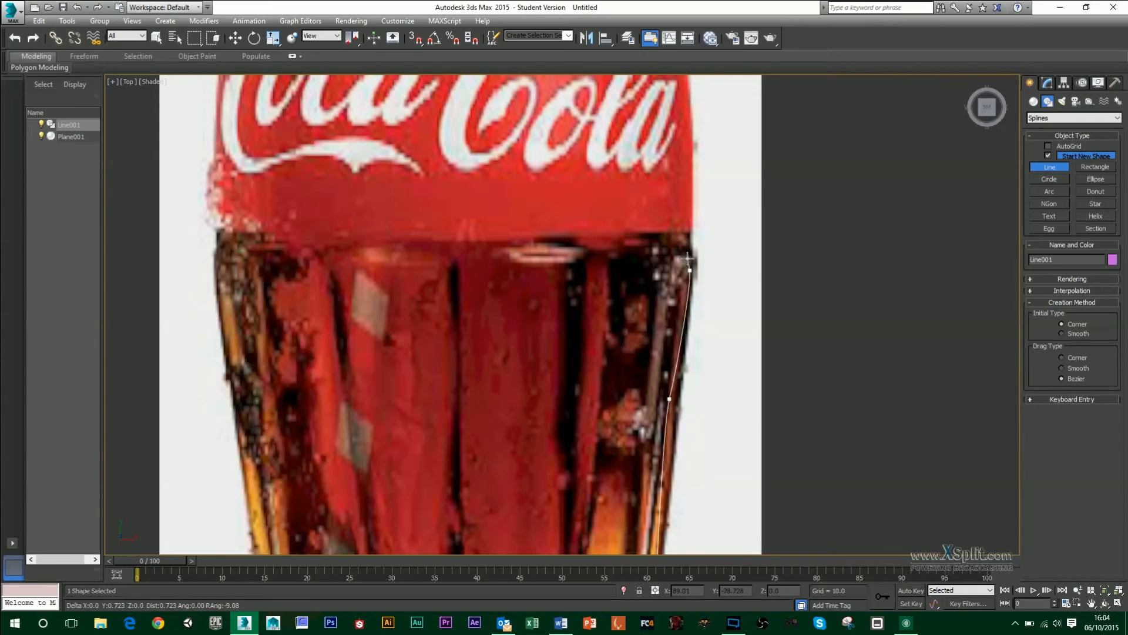
{"action": "middle_click_drag", "start_coordinate": [686, 209], "coordinate": [671, 401]}
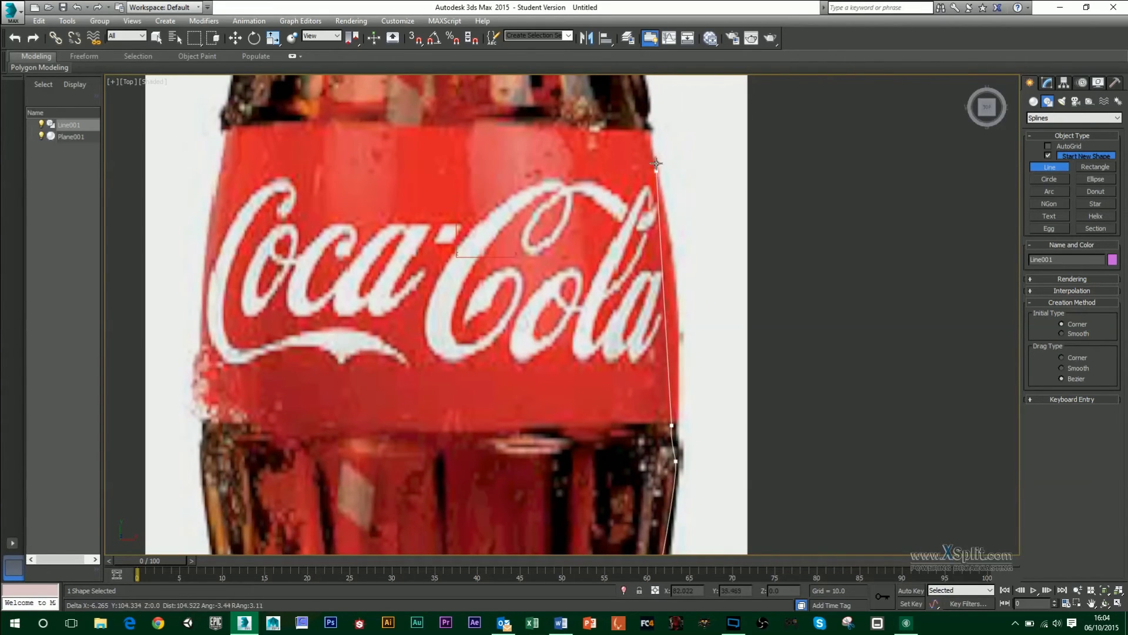
Trace the line along the red label's right edge and up the tapering shoulder towards the neck.
{"action": "left_click_drag", "start_coordinate": [656, 163], "coordinate": [645, 125]}
{"action": "middle_click_drag", "start_coordinate": [645, 125], "coordinate": [635, 280]}
{"action": "left_click_drag", "start_coordinate": [637, 261], "coordinate": [638, 240]}
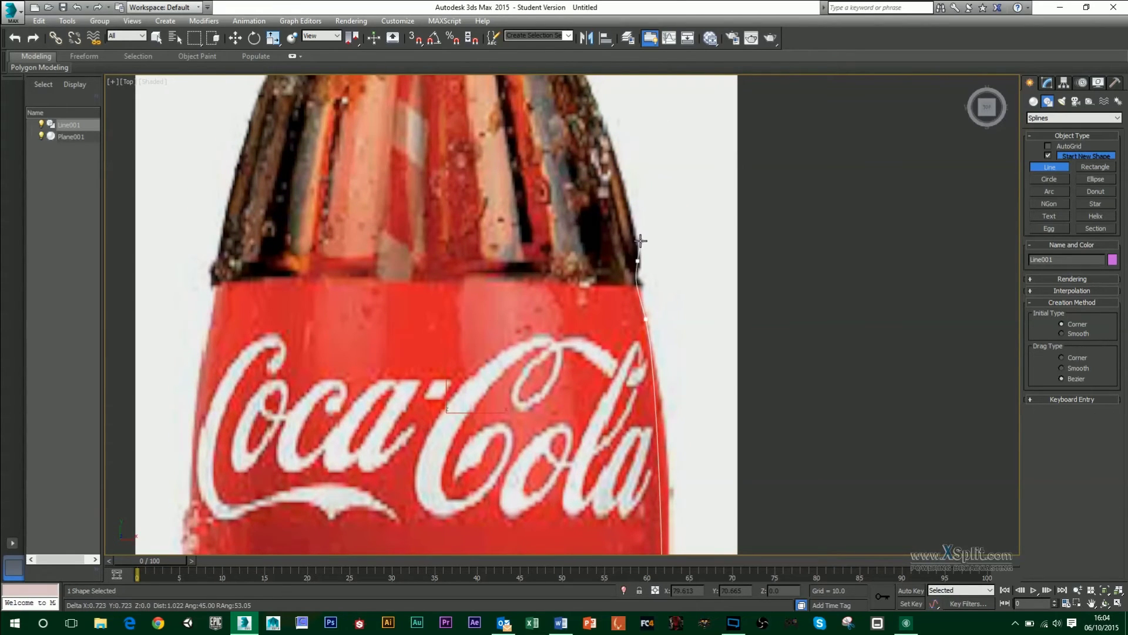
{"action": "middle_click_drag", "start_coordinate": [641, 240], "coordinate": [654, 393]}
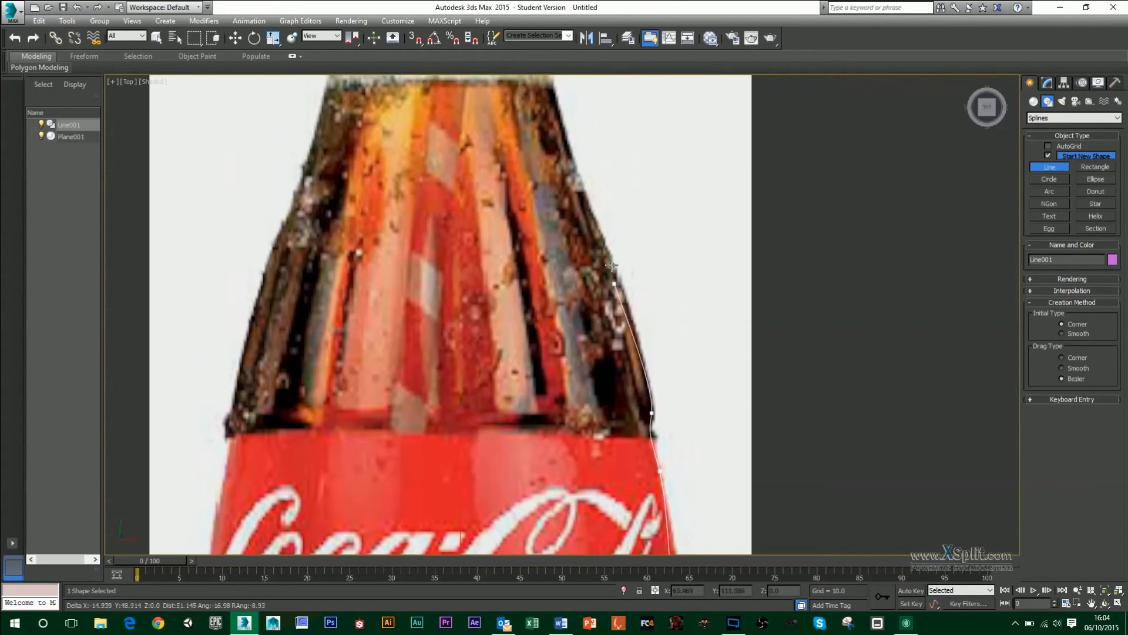
{"action": "left_click", "coordinate": [565, 142]}
{"action": "middle_click_drag", "start_coordinate": [565, 144], "coordinate": [582, 387]}
Trace the neck, its collar and the rounded rim at the mouth, and end the line just inside the rim.
{"action": "left_click", "coordinate": [551, 278]}
{"action": "left_click", "coordinate": [539, 187]}
{"action": "left_click", "coordinate": [553, 156]}
{"action": "middle_click_drag", "start_coordinate": [552, 146], "coordinate": [556, 293]}
{"action": "left_click", "coordinate": [538, 225]}
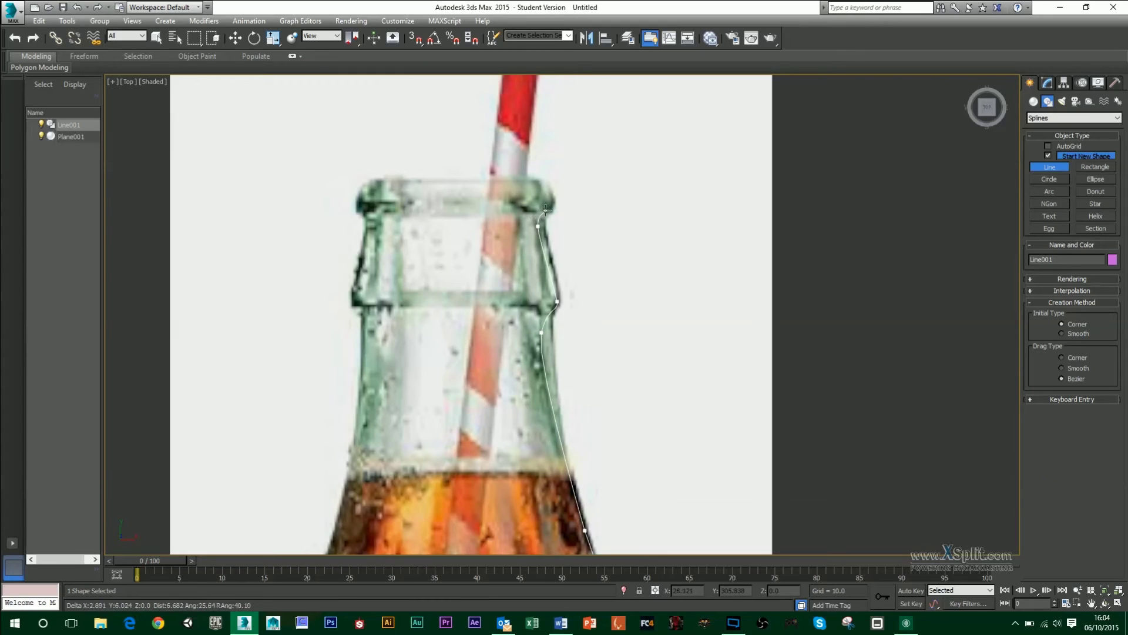
{"action": "left_click", "coordinate": [550, 207]}
{"action": "left_click", "coordinate": [541, 182]}
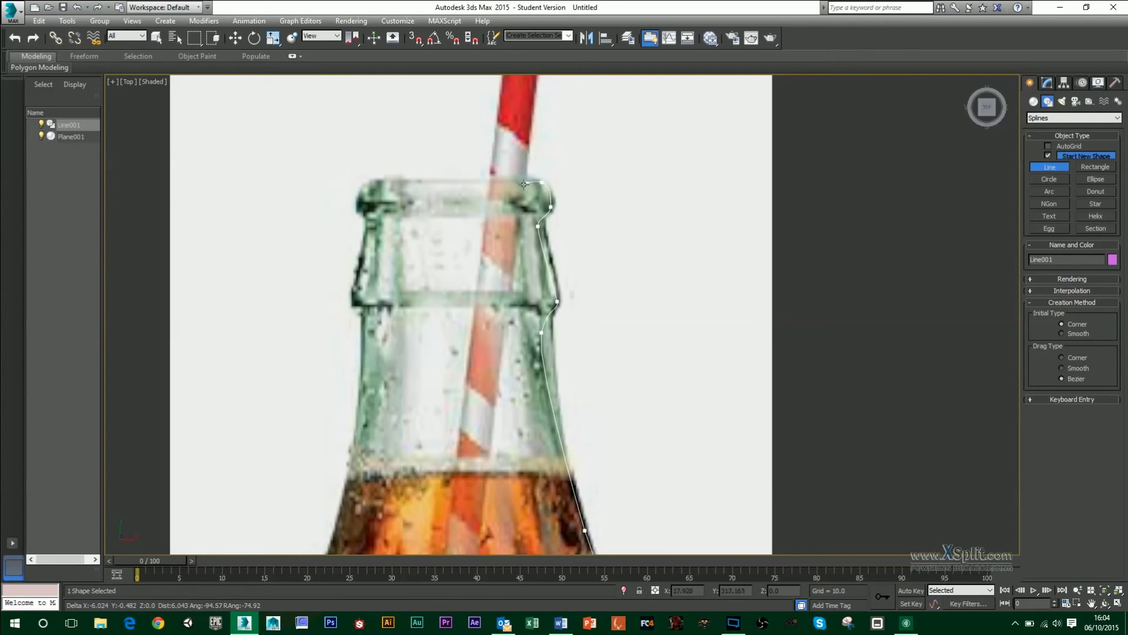
{"action": "left_click", "coordinate": [525, 179]}
{"action": "right_click", "coordinate": [525, 180]}
Adjust the lower Bezier handle of the line's vertex below the label at Vertex level and leave sub-object editing.
{"action": "scroll", "coordinate": [635, 123], "scroll_direction": "down", "scroll_amount": 10}
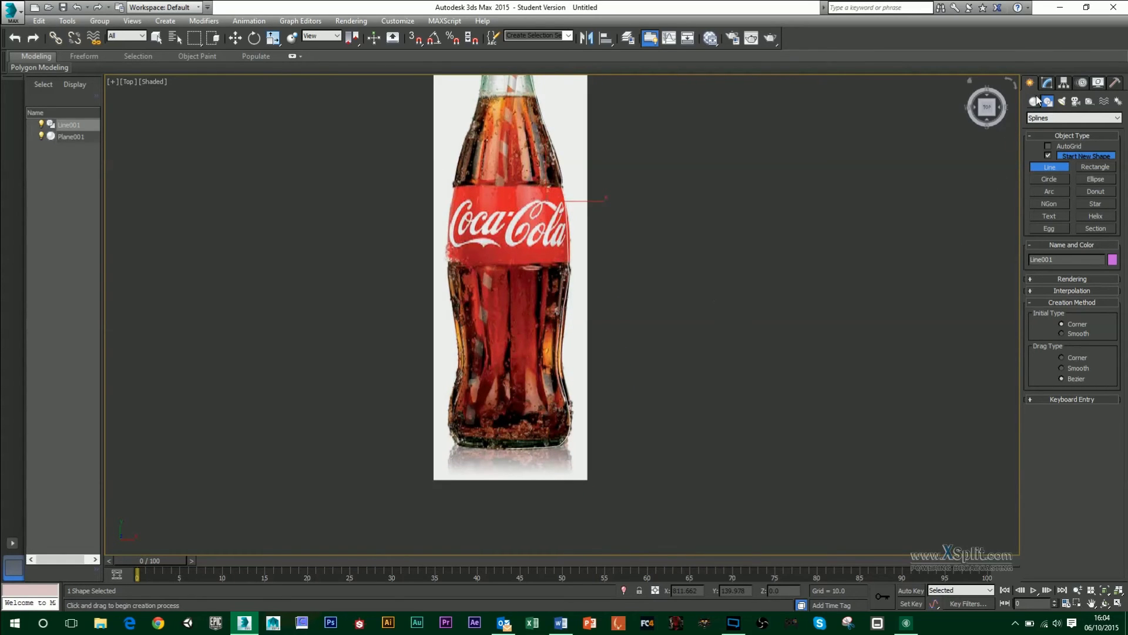
{"action": "left_click", "coordinate": [1049, 83]}
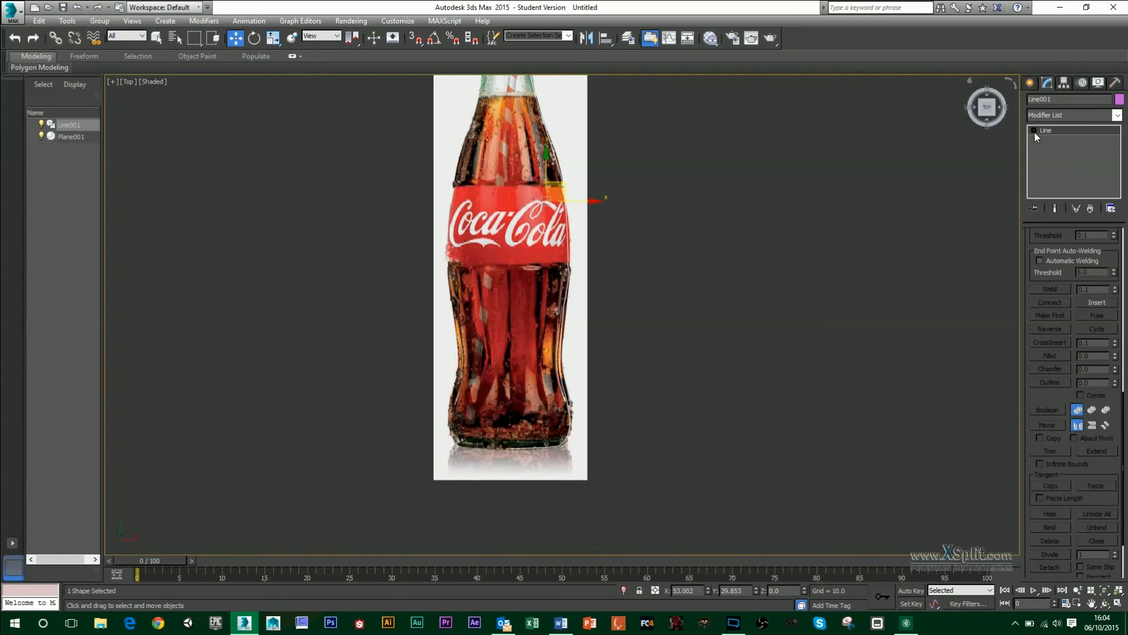
{"action": "left_click", "coordinate": [1035, 130]}
{"action": "left_click", "coordinate": [1057, 149]}
{"action": "scroll", "coordinate": [576, 288], "scroll_direction": "up", "scroll_amount": 6}
{"action": "left_click", "coordinate": [580, 303]}
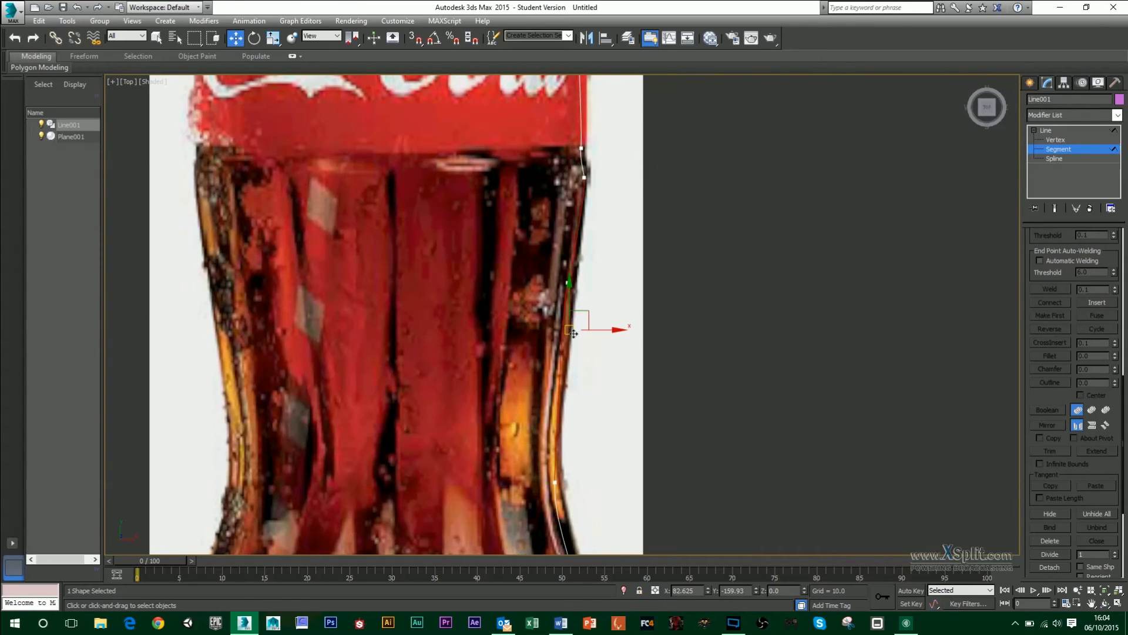
{"action": "left_click", "coordinate": [1055, 140]}
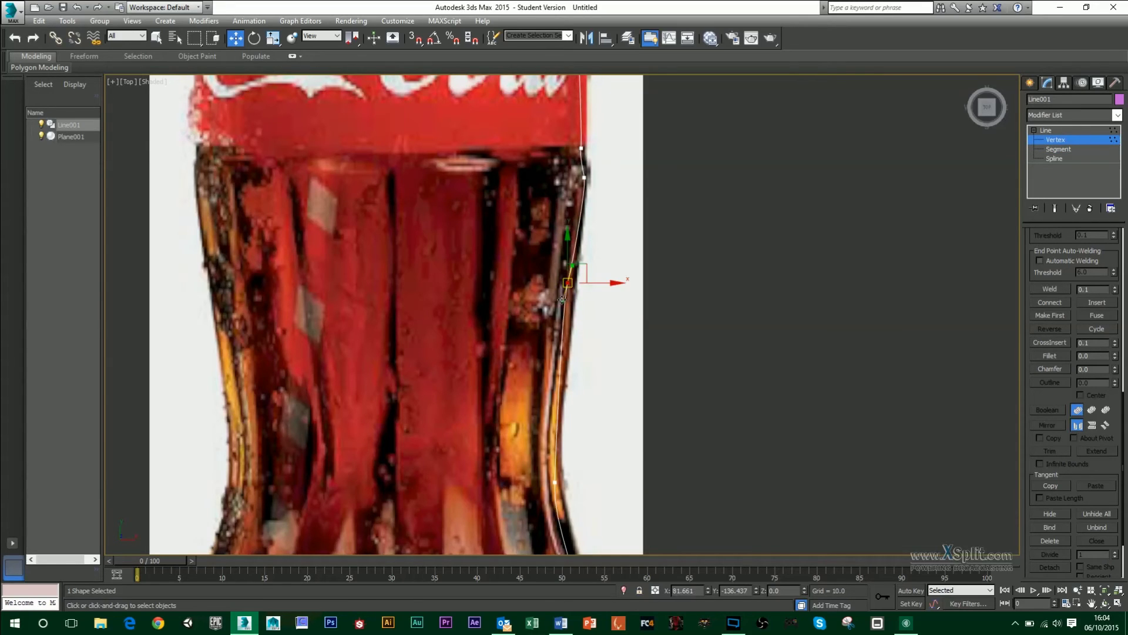
{"action": "left_click_drag", "start_coordinate": [562, 300], "coordinate": [564, 303]}
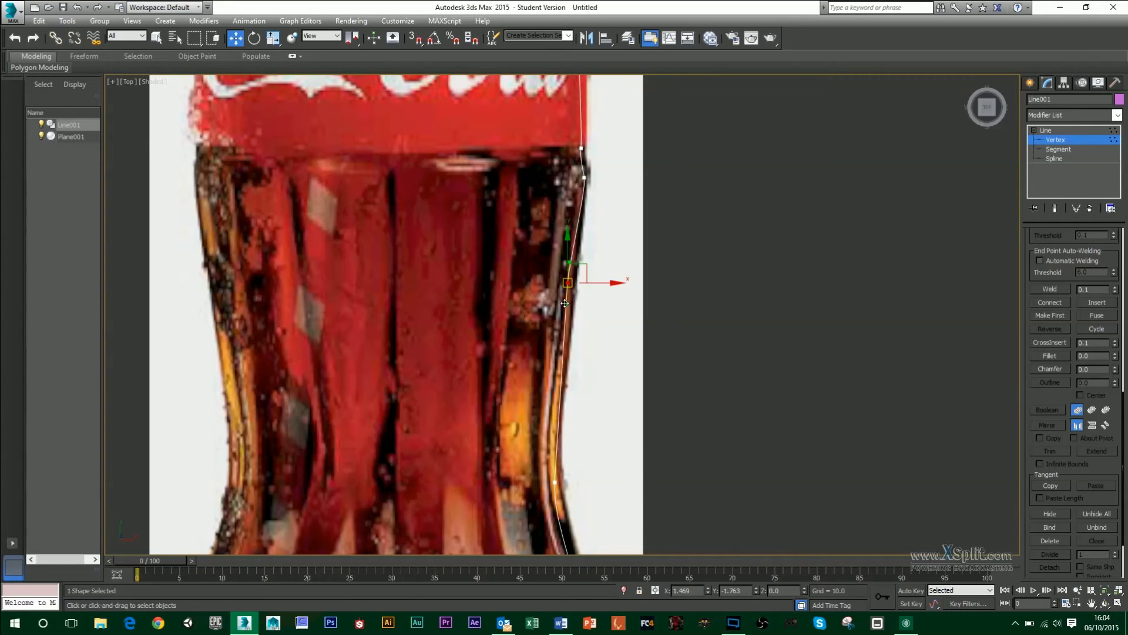
{"action": "left_click", "coordinate": [1063, 130]}
Apply a Lathe modifier to the bottle profile and align its axis to Min.
{"action": "middle_click_drag", "start_coordinate": [839, 202], "coordinate": [808, 447]}
{"action": "left_click", "coordinate": [1068, 115]}
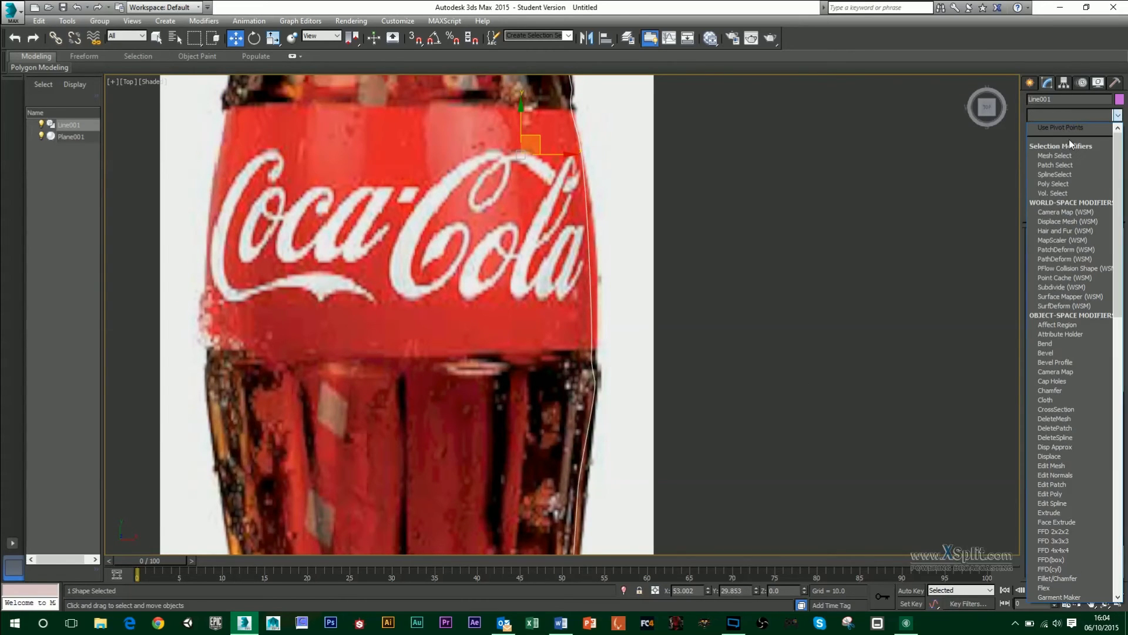
{"action": "key", "text": "l"}
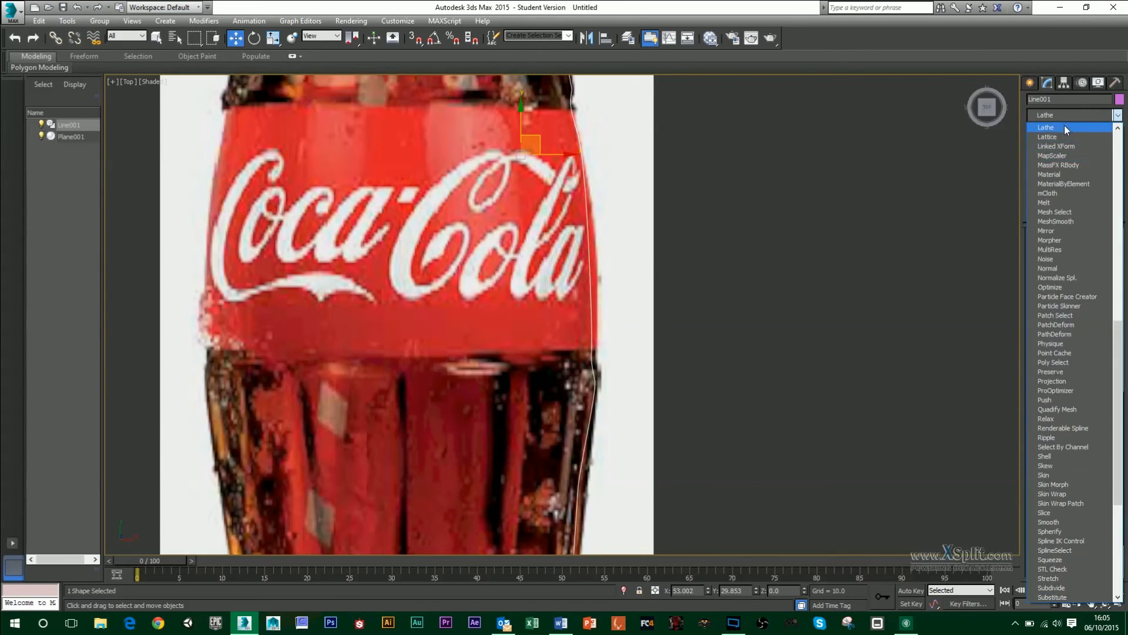
{"action": "left_click", "coordinate": [1064, 125]}
{"action": "scroll", "coordinate": [870, 219], "scroll_direction": "down", "scroll_amount": 2}
{"action": "scroll", "coordinate": [588, 218], "scroll_direction": "down", "scroll_amount": 4}
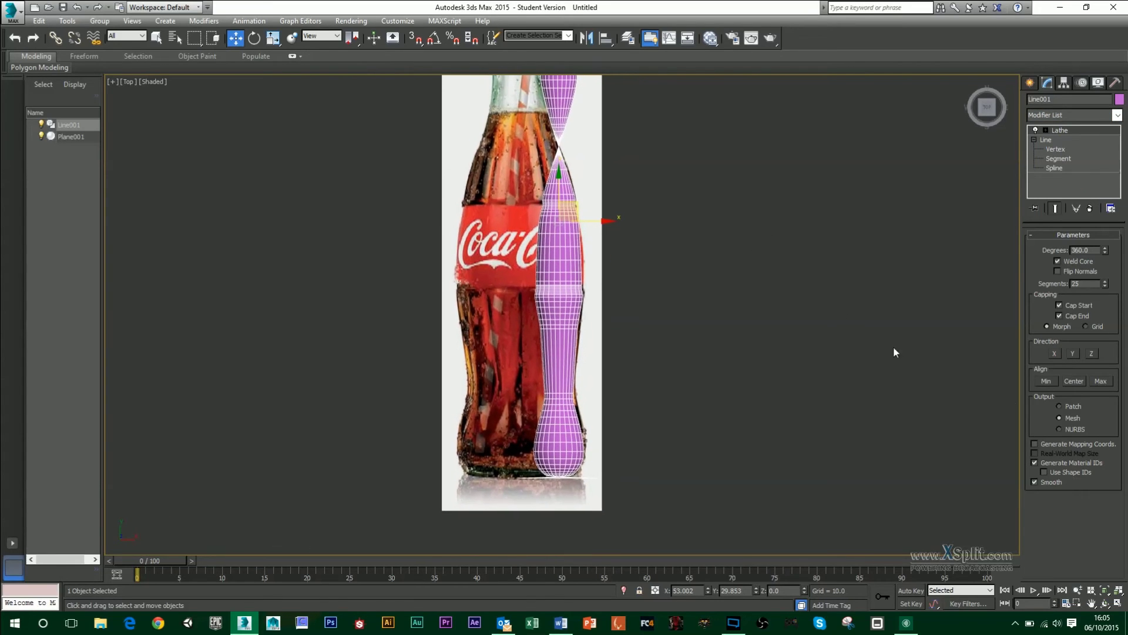
{"action": "left_click", "coordinate": [1046, 381]}
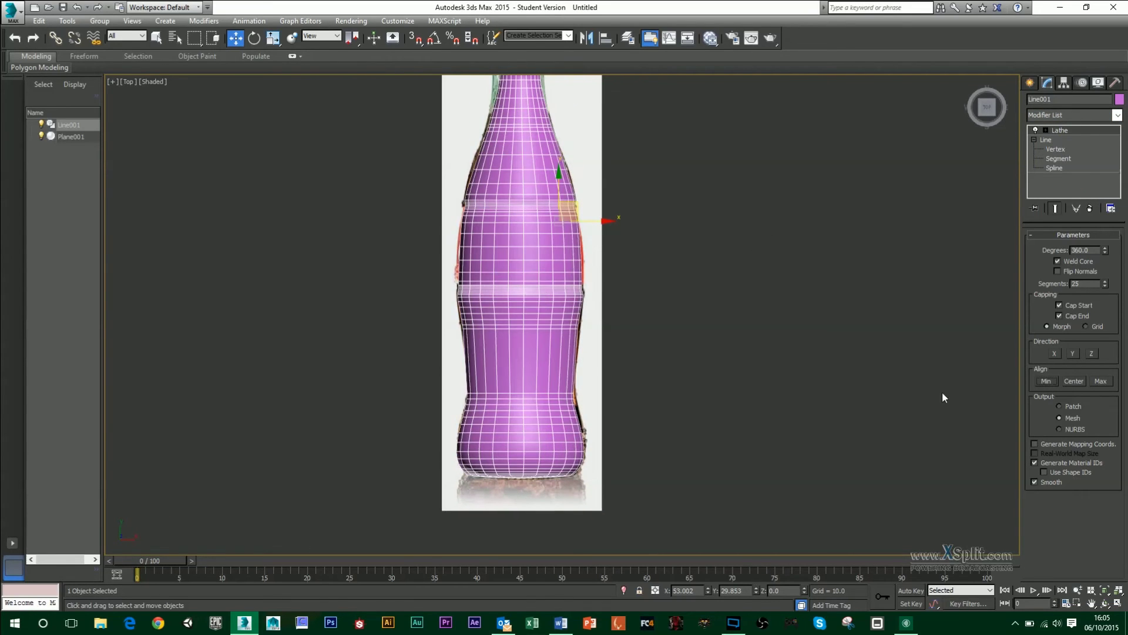
Inspect the lathed bottle against the reference in the Top view and its open mouth in the Perspective view.
{"action": "middle_click_drag", "start_coordinate": [715, 312], "coordinate": [743, 475]}
{"action": "scroll", "coordinate": [781, 283], "scroll_direction": "up", "scroll_amount": 2}
{"action": "middle_click_drag", "start_coordinate": [779, 356], "coordinate": [768, 109]}
{"action": "key", "text": "alt+w"}
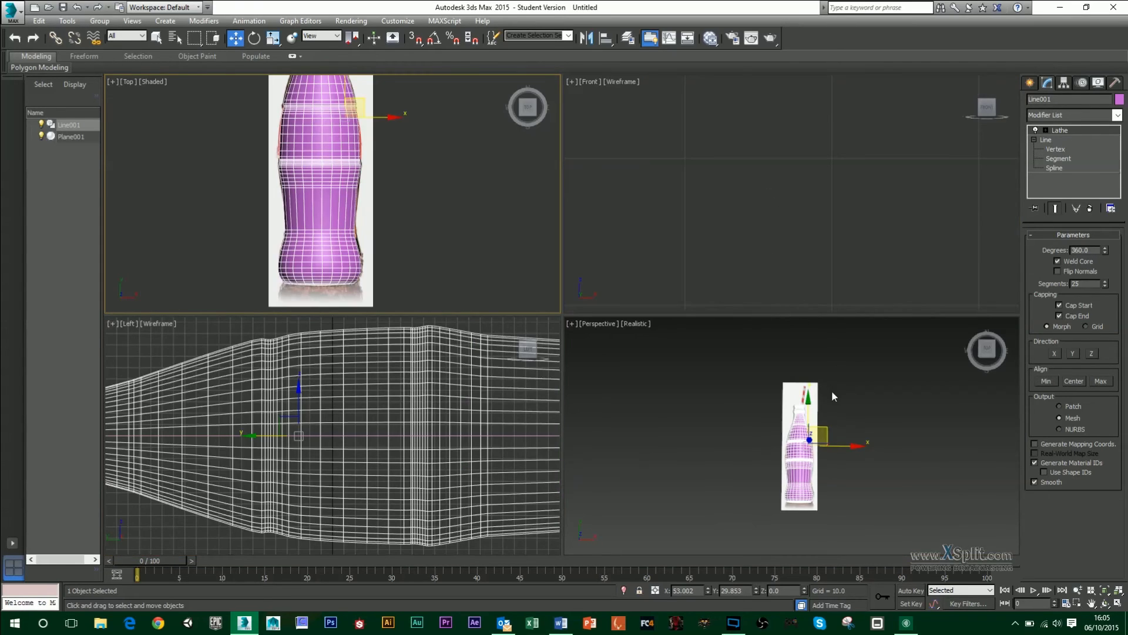
{"action": "key", "text": "alt+w"}
{"action": "middle_click_drag", "start_coordinate": [655, 429], "coordinate": [852, 364], "text": "alt"}
{"action": "scroll", "coordinate": [717, 376], "scroll_direction": "up", "scroll_amount": 2}
{"action": "middle_click_drag", "start_coordinate": [718, 376], "coordinate": [612, 310], "text": "alt"}
{"action": "scroll", "coordinate": [652, 299], "scroll_direction": "up", "scroll_amount": 3}
{"action": "scroll", "coordinate": [638, 170], "scroll_direction": "up", "scroll_amount": 4}
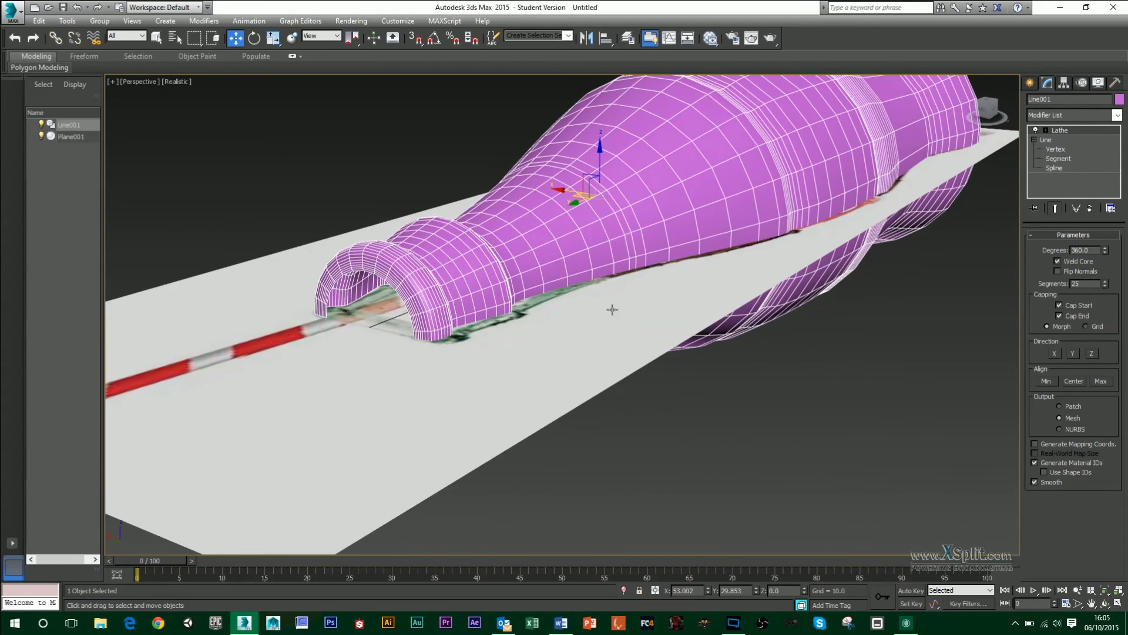
Display the bottle's base Line without the Lathe result in a maximized Top view.
{"action": "left_click", "coordinate": [1047, 139]}
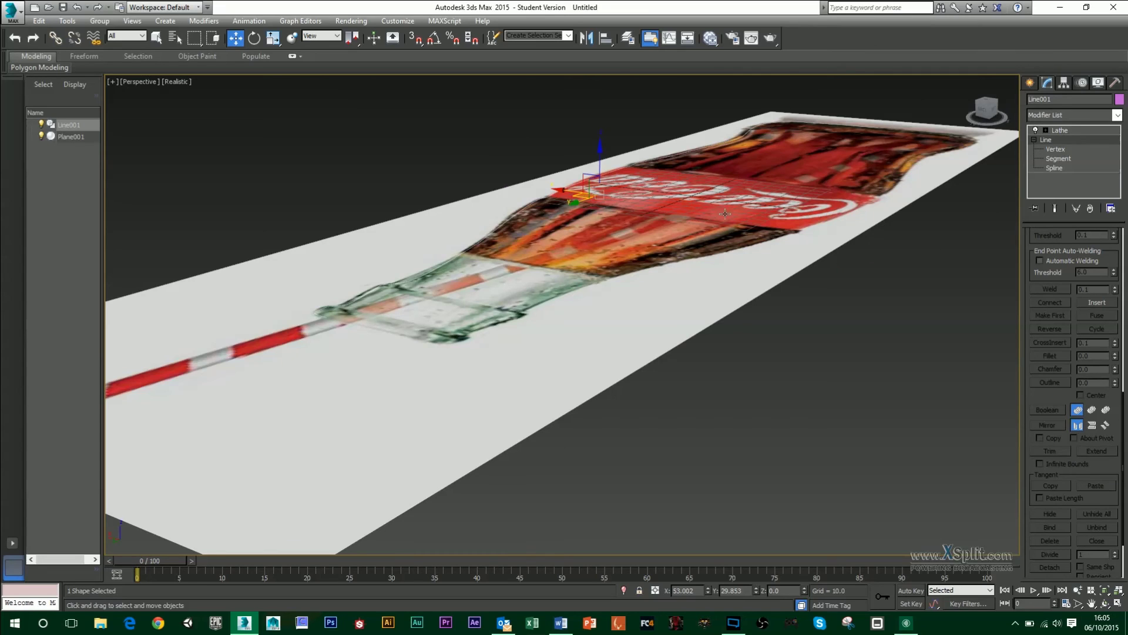
{"action": "scroll", "coordinate": [729, 220], "scroll_direction": "up", "scroll_amount": 3}
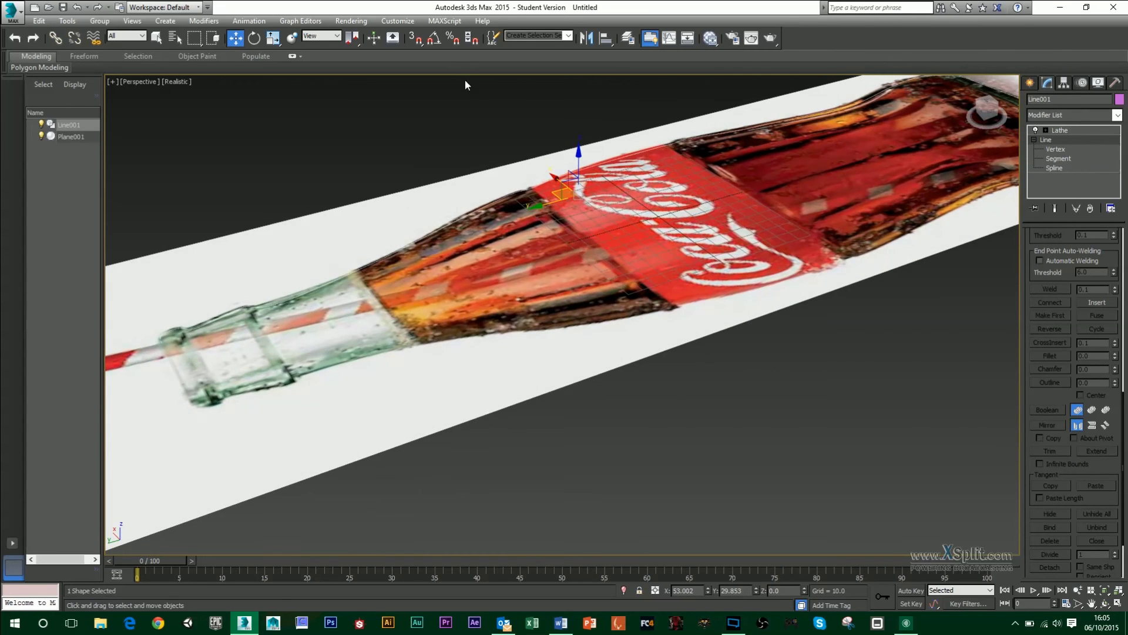
{"action": "key", "text": "alt+w"}
{"action": "right_click", "coordinate": [404, 182]}
{"action": "key", "text": "alt+w"}
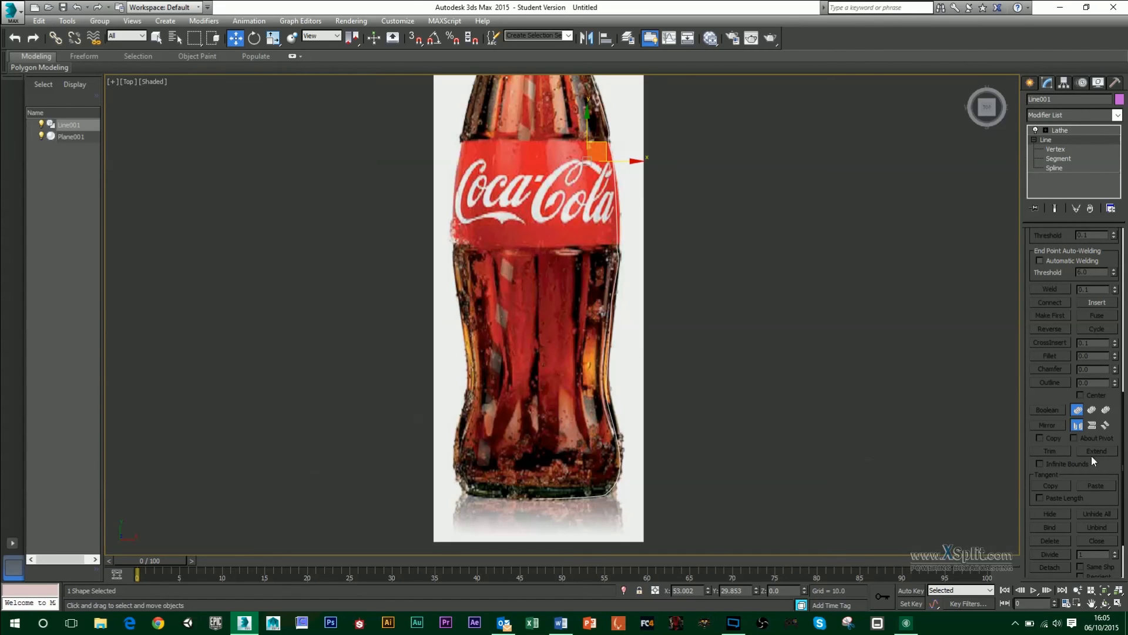
Try to outline the bottle's profile spline slightly inward at Spline level, and return to the Lathe modifier.
{"action": "left_click", "coordinate": [1054, 169]}
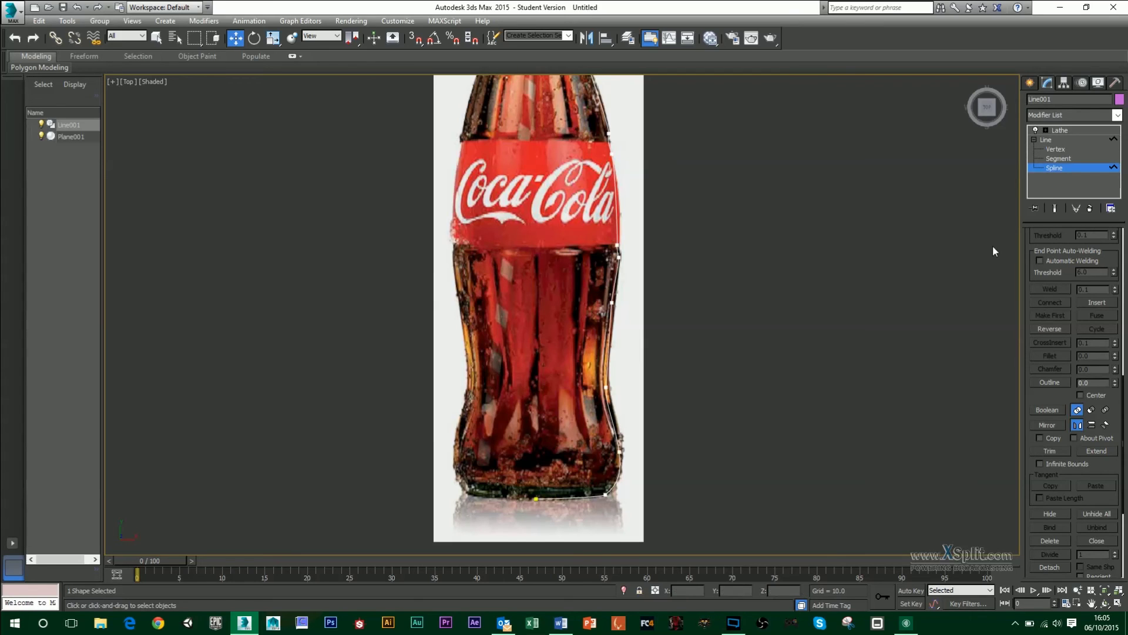
{"action": "left_click", "coordinate": [617, 209]}
{"action": "scroll", "coordinate": [1052, 499], "scroll_direction": "down", "scroll_amount": 5}
{"action": "scroll", "coordinate": [1063, 483], "scroll_direction": "up", "scroll_amount": 3}
{"action": "left_click", "coordinate": [1050, 364]}
{"action": "scroll", "coordinate": [570, 337], "scroll_direction": "up", "scroll_amount": 5}
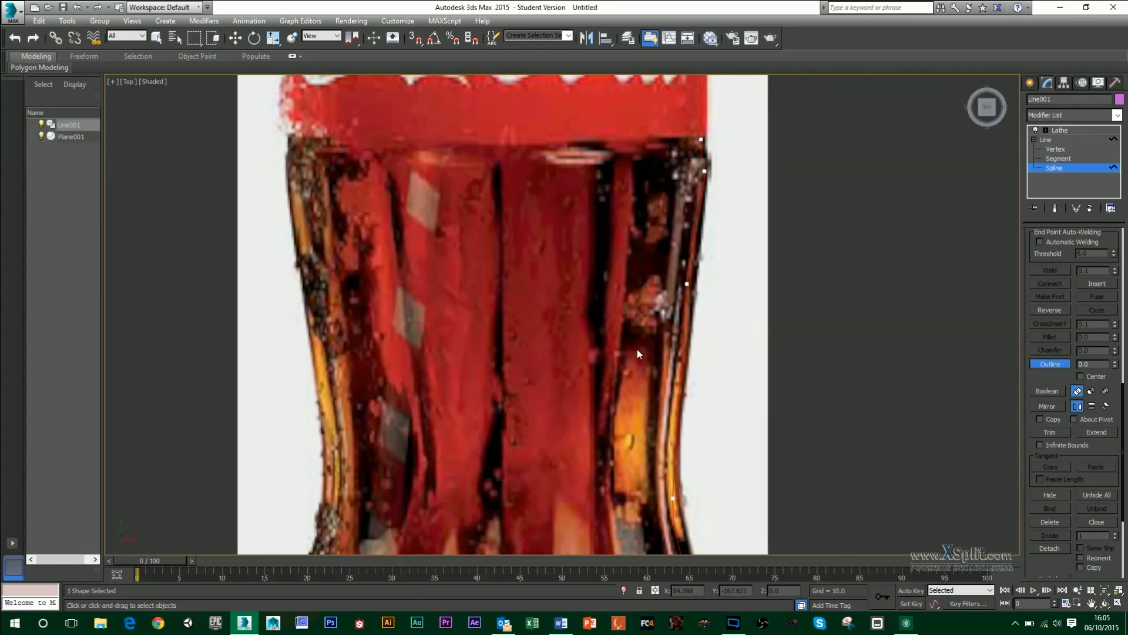
{"action": "left_click_drag", "start_coordinate": [681, 325], "coordinate": [670, 314]}
{"action": "middle_click_drag", "start_coordinate": [714, 329], "coordinate": [714, 392]}
{"action": "middle_click_drag", "start_coordinate": [734, 188], "coordinate": [755, 500]}
{"action": "left_click", "coordinate": [1066, 130]}
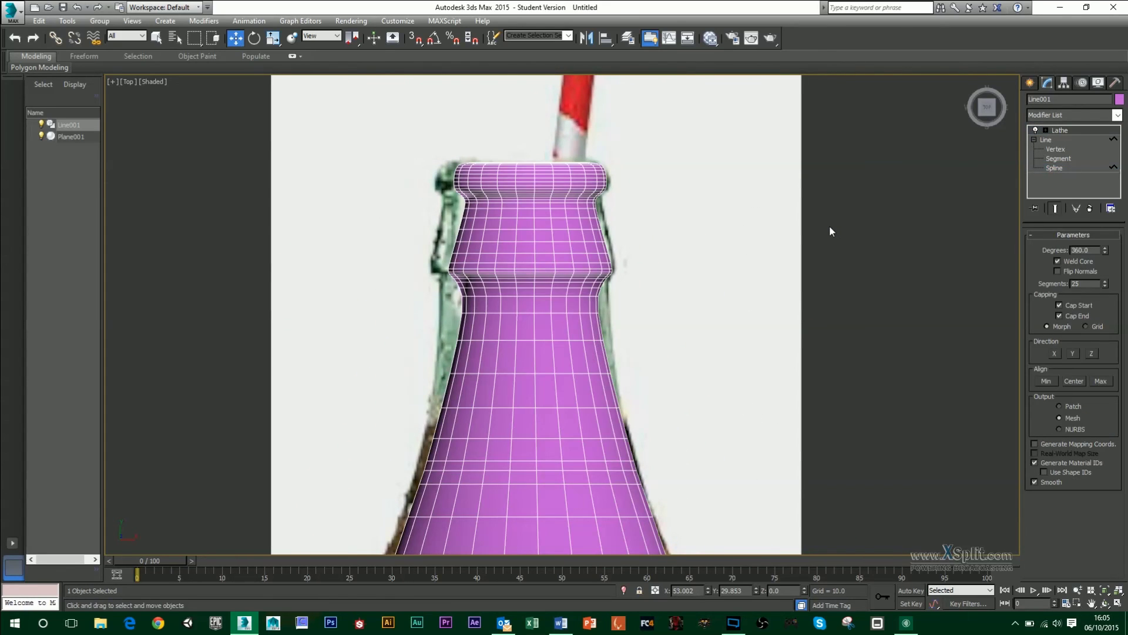
Collapse the bottle's entire modifier stack in the Perspective view and convert the resulting mesh to Editable Poly.
{"action": "key", "text": "alt+w"}
{"action": "key", "text": "alt+w"}
{"action": "middle_click_drag", "start_coordinate": [728, 389], "coordinate": [692, 373], "text": "alt"}
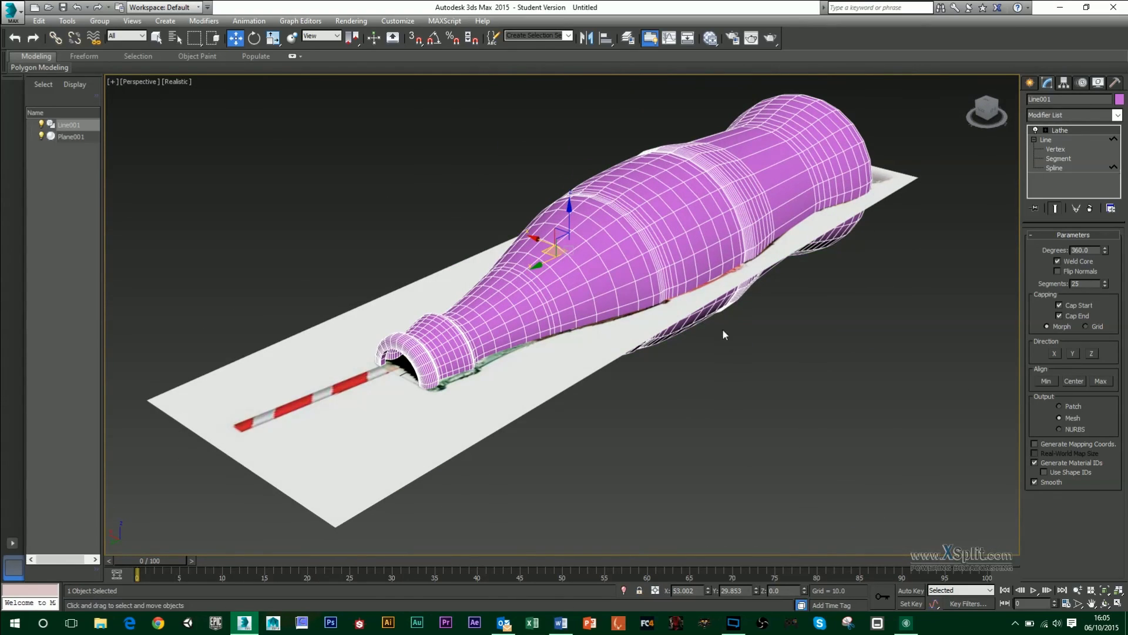
{"action": "right_click", "coordinate": [1060, 131]}
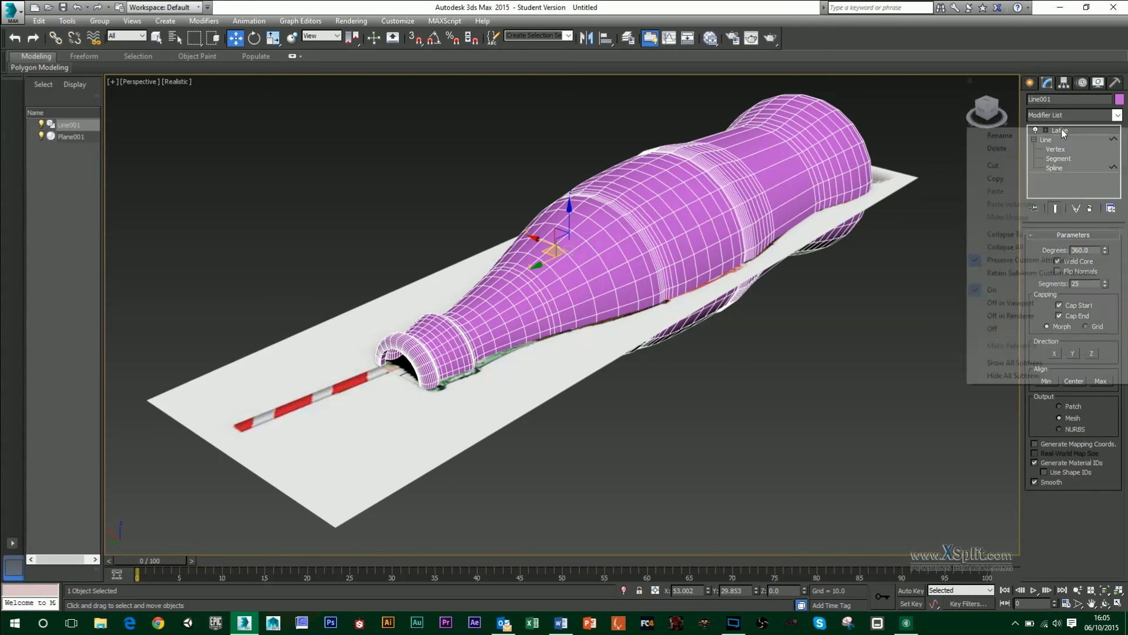
{"action": "left_click", "coordinate": [1015, 247]}
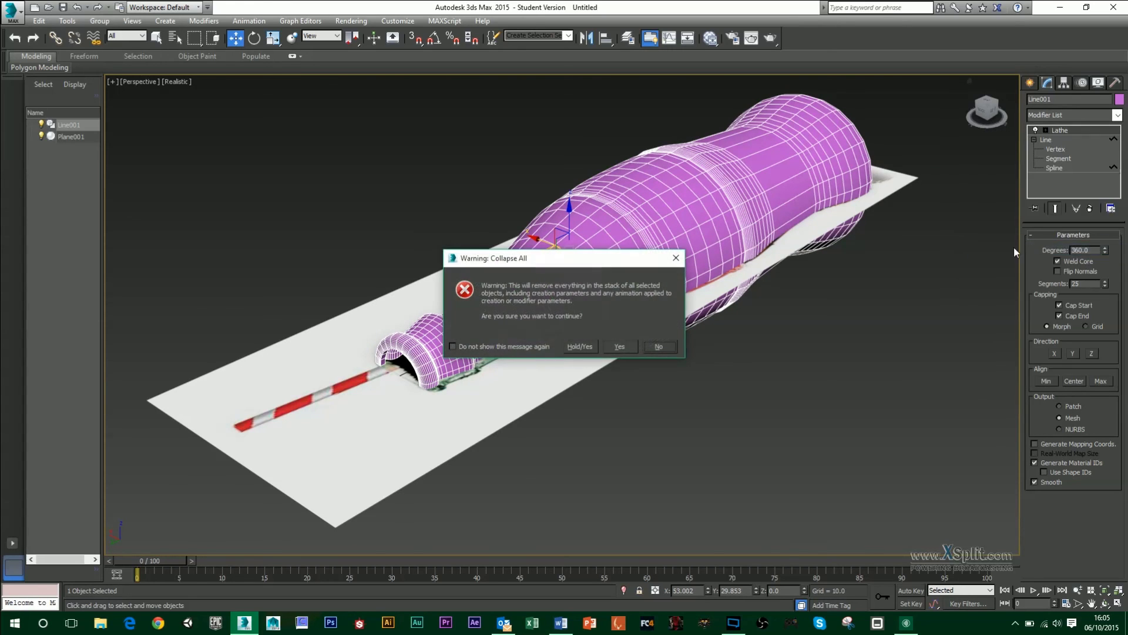
{"action": "left_click", "coordinate": [625, 348]}
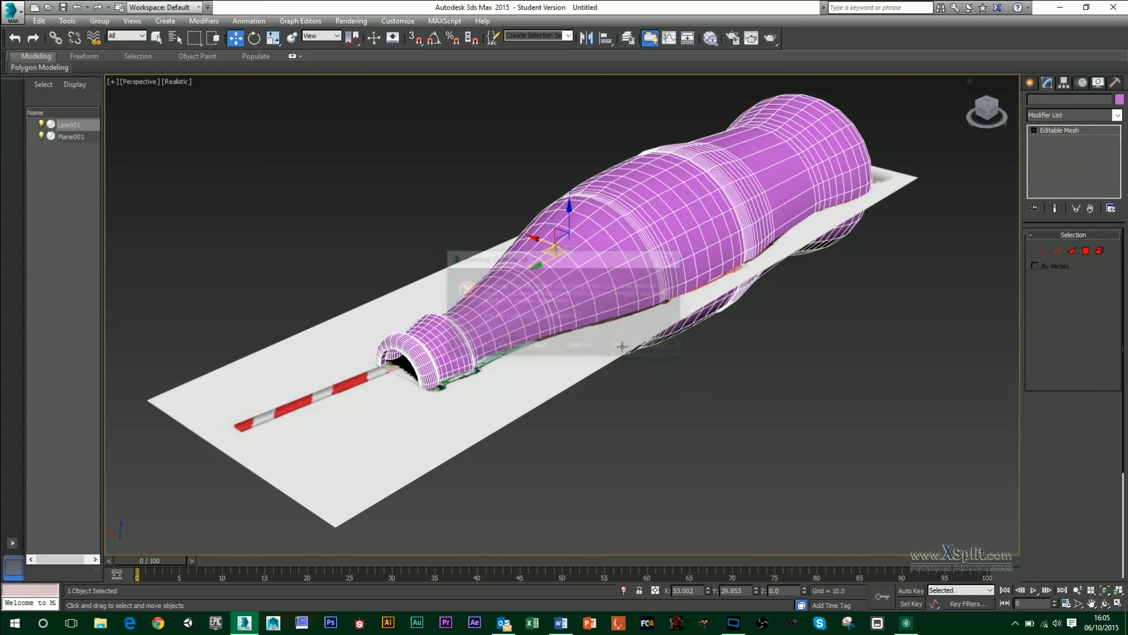
{"action": "right_click", "coordinate": [1056, 129]}
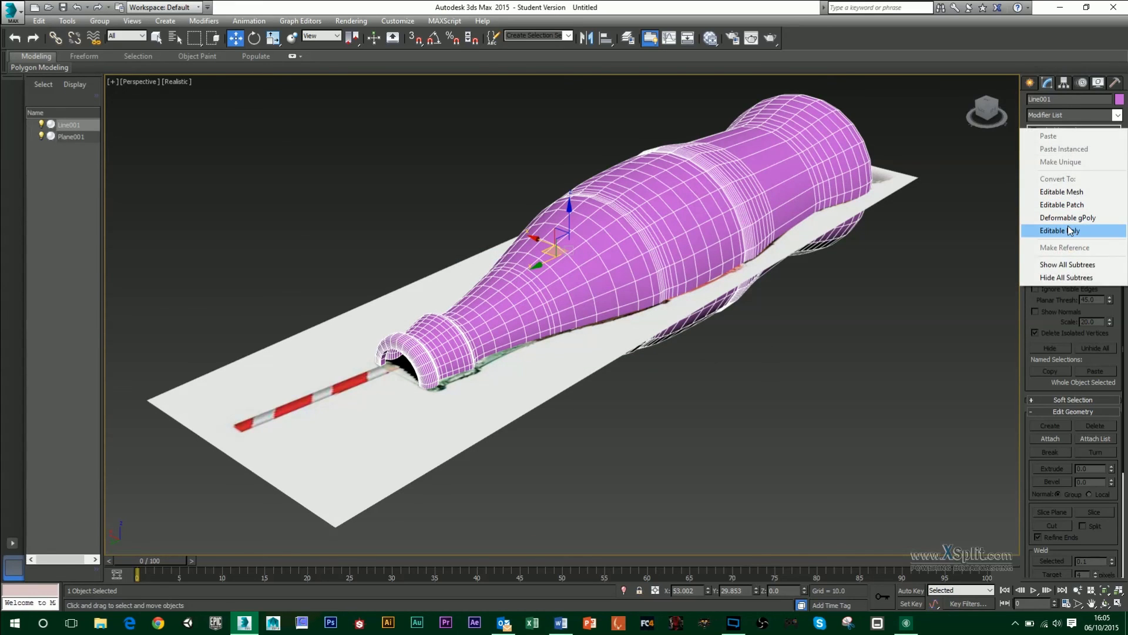
{"action": "left_click", "coordinate": [1060, 230]}
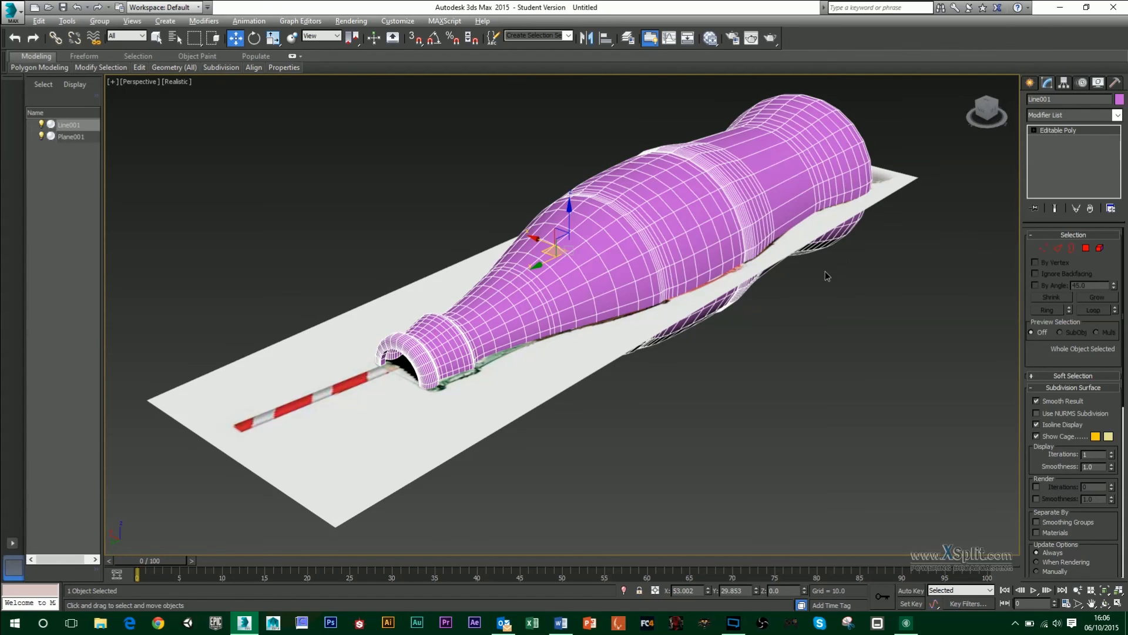
Enter Polygon level on the bottle's Editable Poly with its lower body in view.
{"action": "middle_click_drag", "start_coordinate": [814, 270], "coordinate": [900, 289], "text": "alt"}
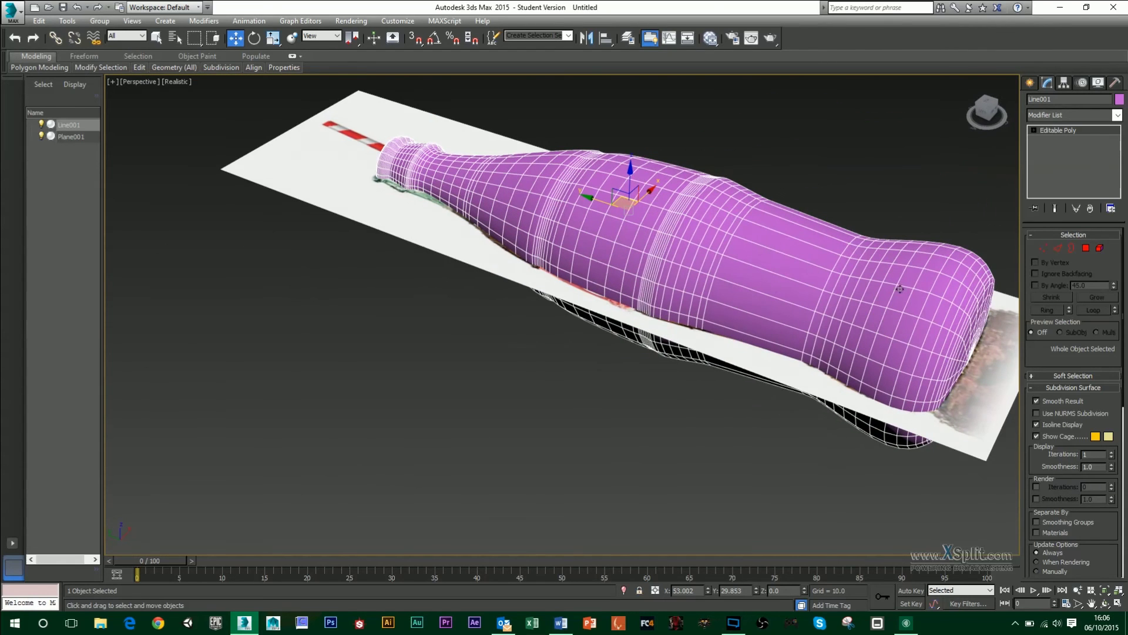
{"action": "left_click", "coordinate": [1085, 247]}
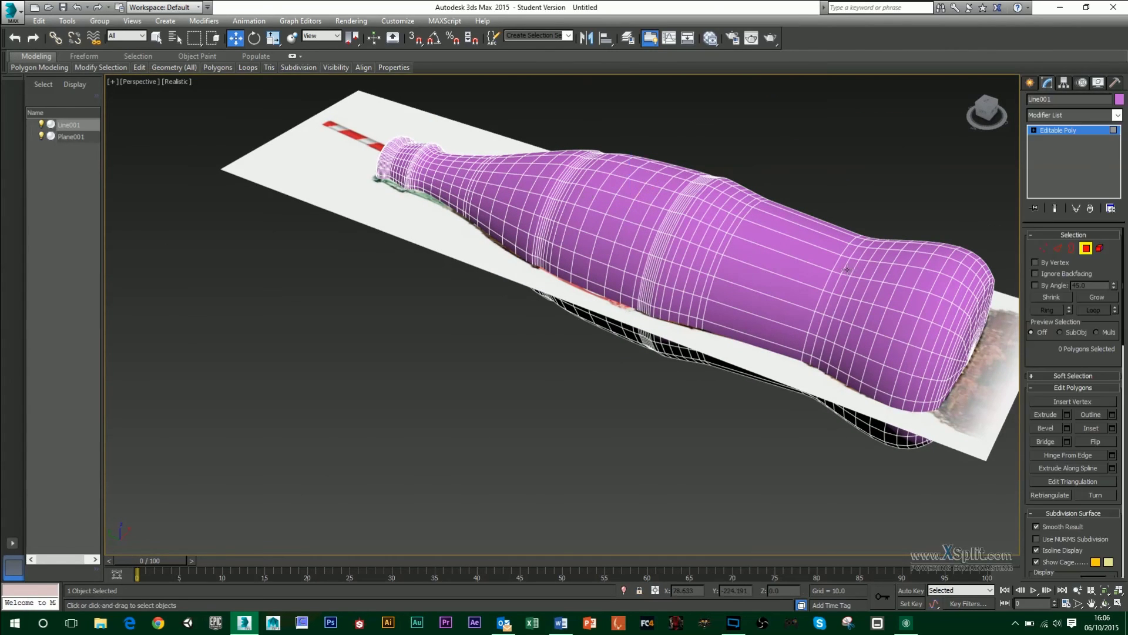
{"action": "middle_click_drag", "start_coordinate": [764, 246], "coordinate": [778, 246], "text": "alt"}
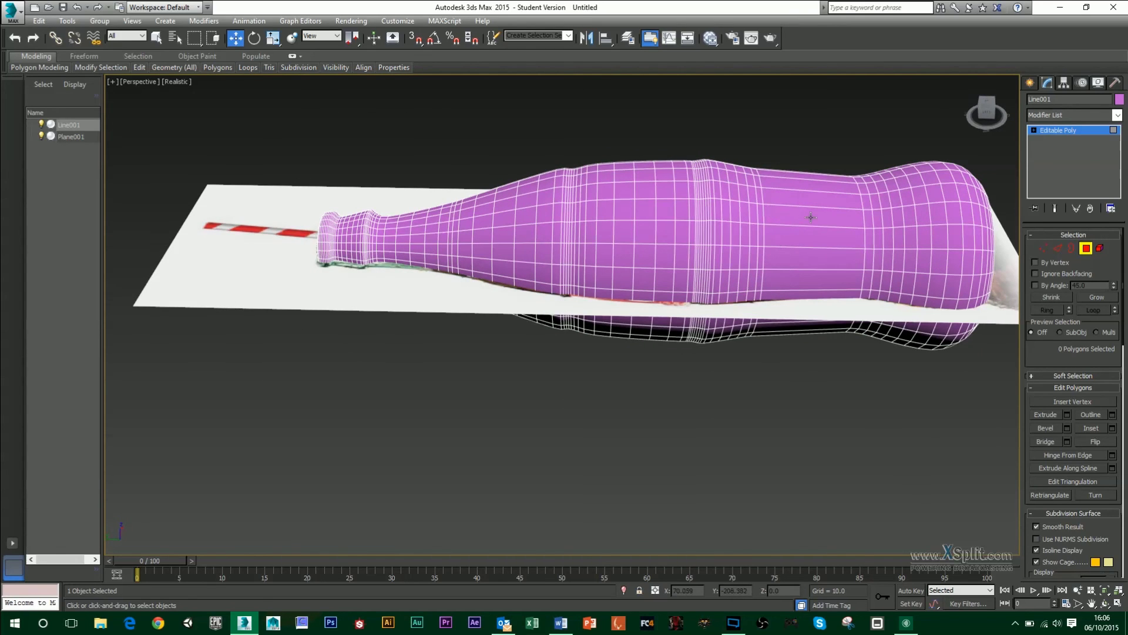